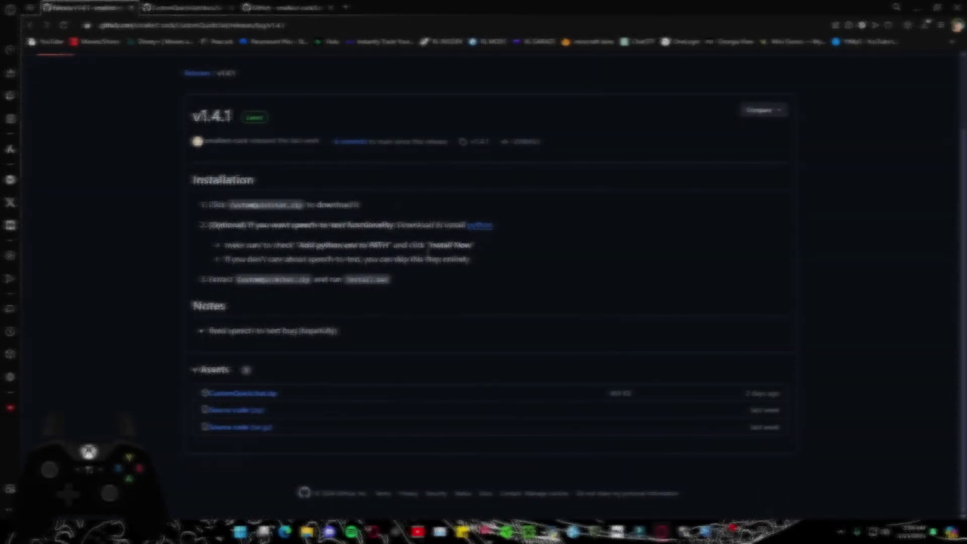
Go back to the CustomQuickchat repository's main page and look through its file list and README.
scroll(385, 206, "up", 2)
left_click(30, 25)
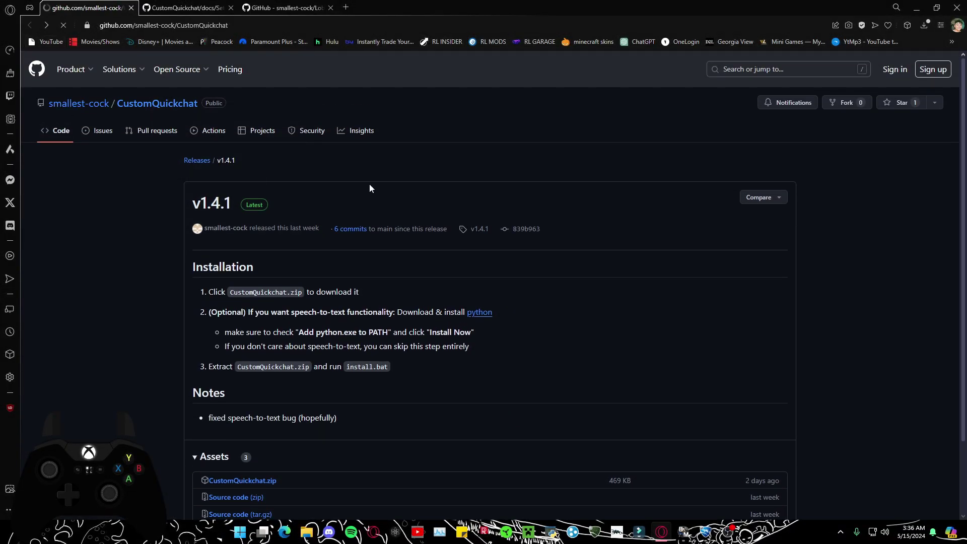
scroll(418, 297, "down", 6)
scroll(425, 289, "up", 3)
scroll(382, 267, "up", 1)
scroll(333, 237, "down", 3)
scroll(500, 274, "up", 2)
scroll(500, 274, "up", 3)
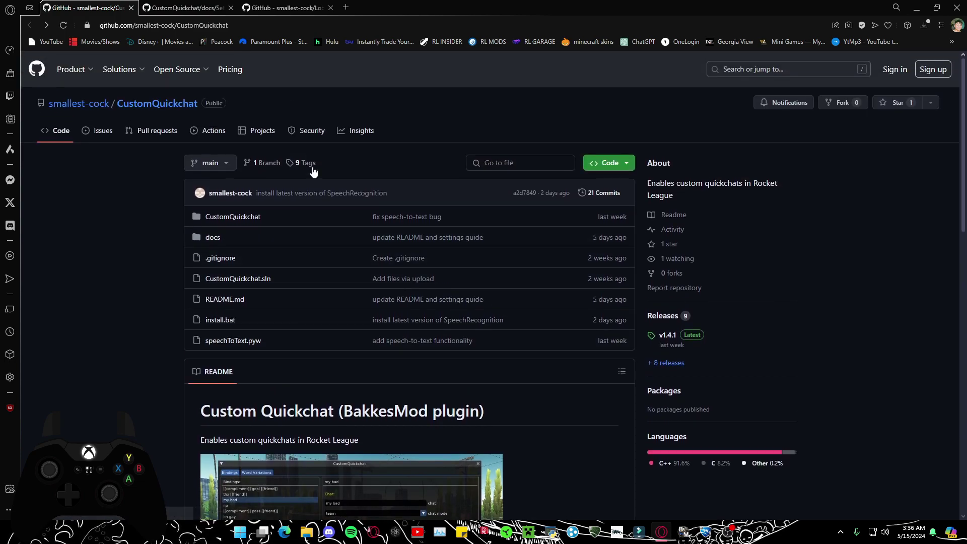
Open the v1.4.1 release and review its installation notes on adding python.exe to PATH, extracting CustomQuickchat.zip and running install.bat.
left_click(666, 336)
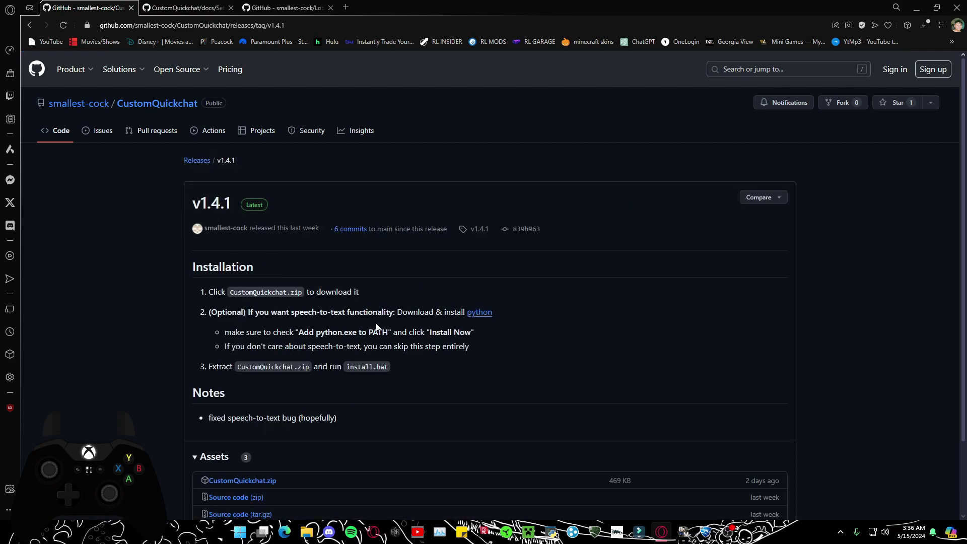
scroll(376, 327, "down", 2)
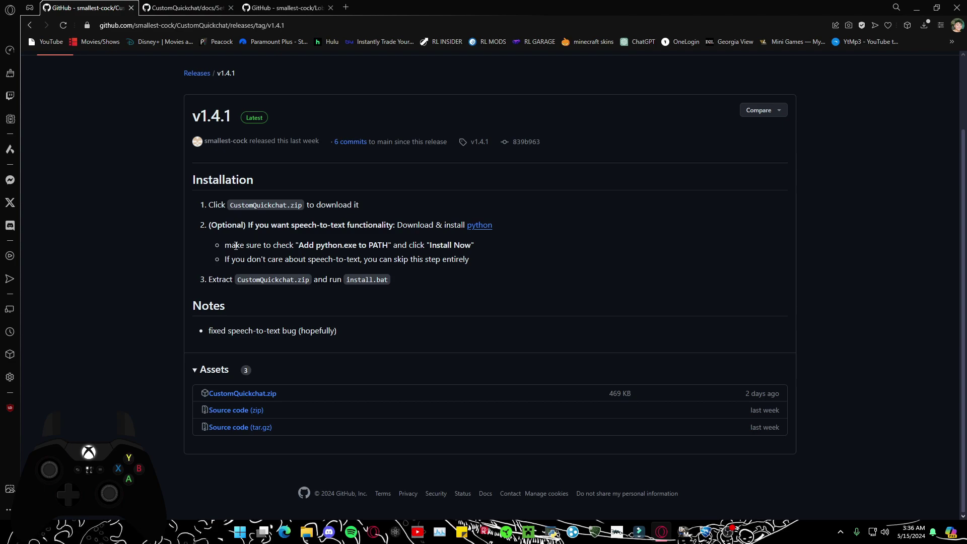
left_click_drag(225, 246, 389, 249)
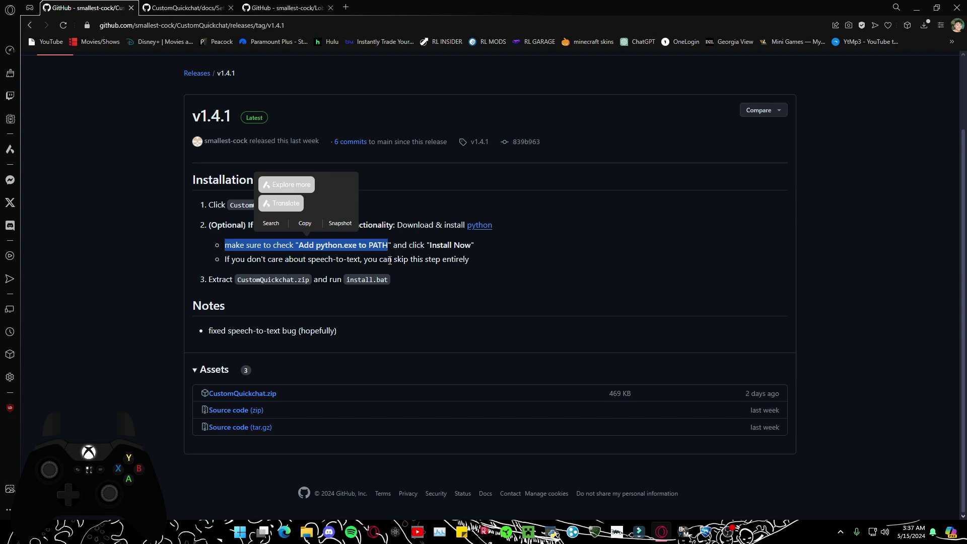
left_click_drag(236, 280, 310, 281)
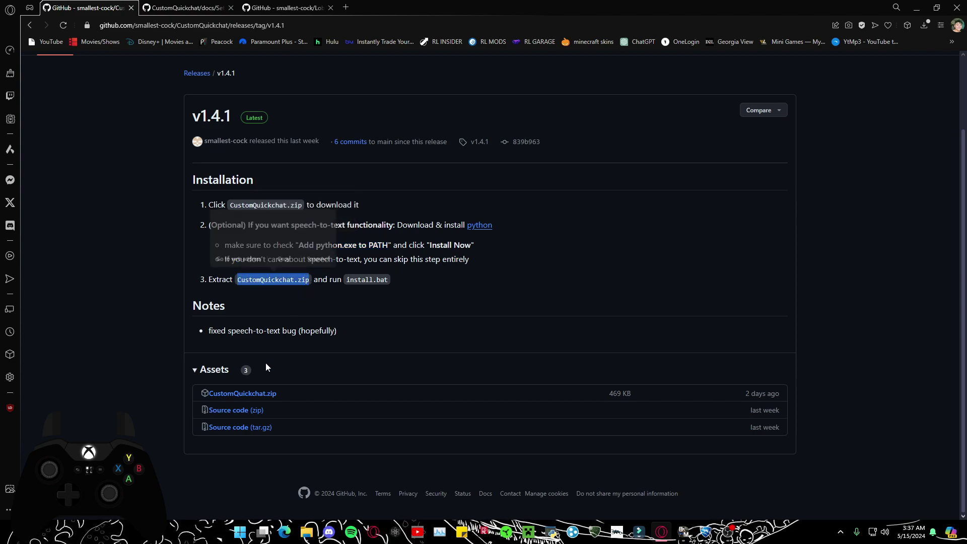
left_click(381, 302)
left_click_drag(399, 281, 398, 282)
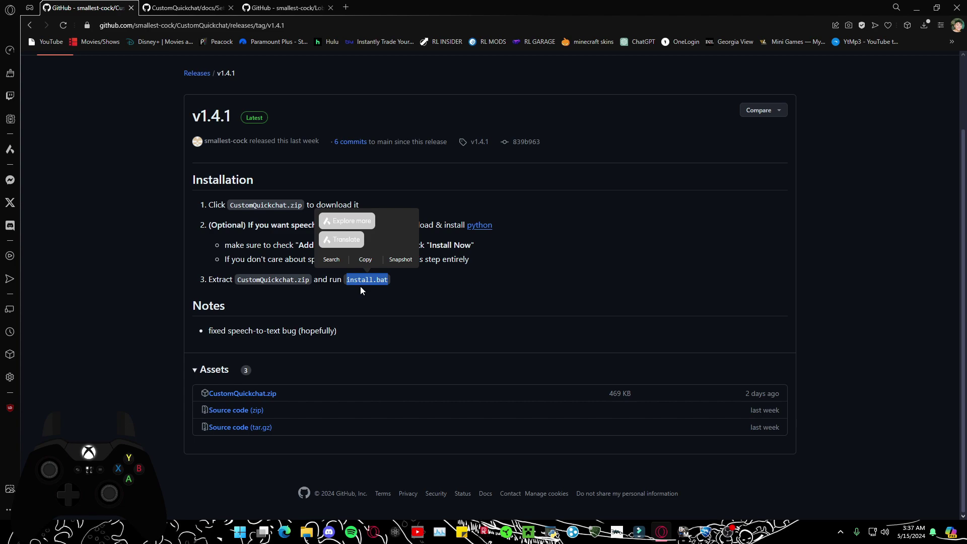
left_click(327, 307)
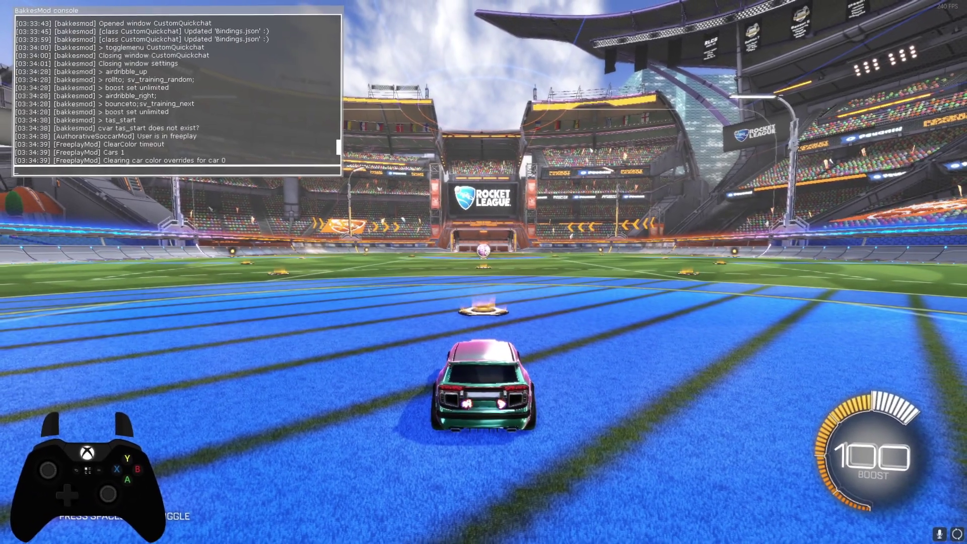
Switch to Rocket League and run "openmenu settings" in the BakkesMod console to open the settings window.
type("opnemne")
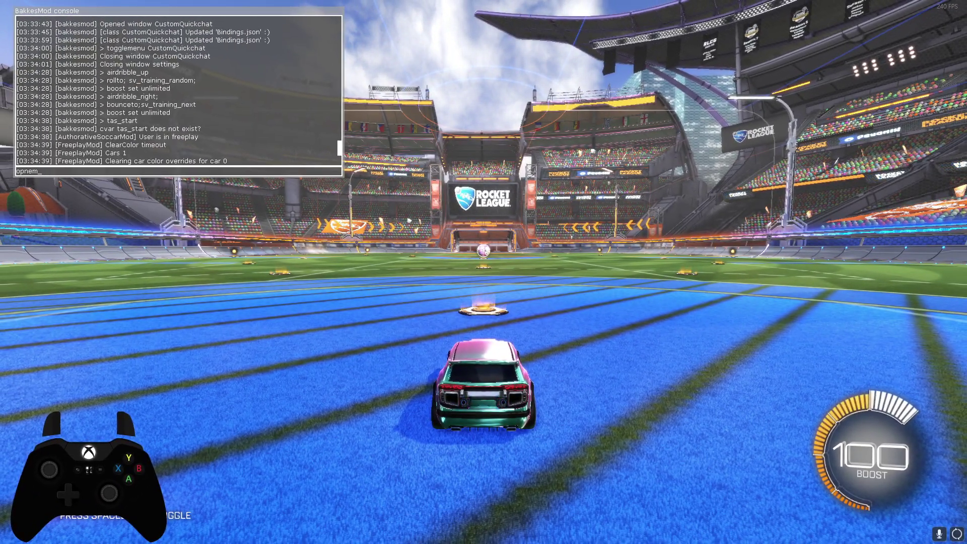
key("BackSpace")
key("BackSpace")
key("BackSpace")
key("BackSpace")
key("BackSpace")
type("enmenu settings")
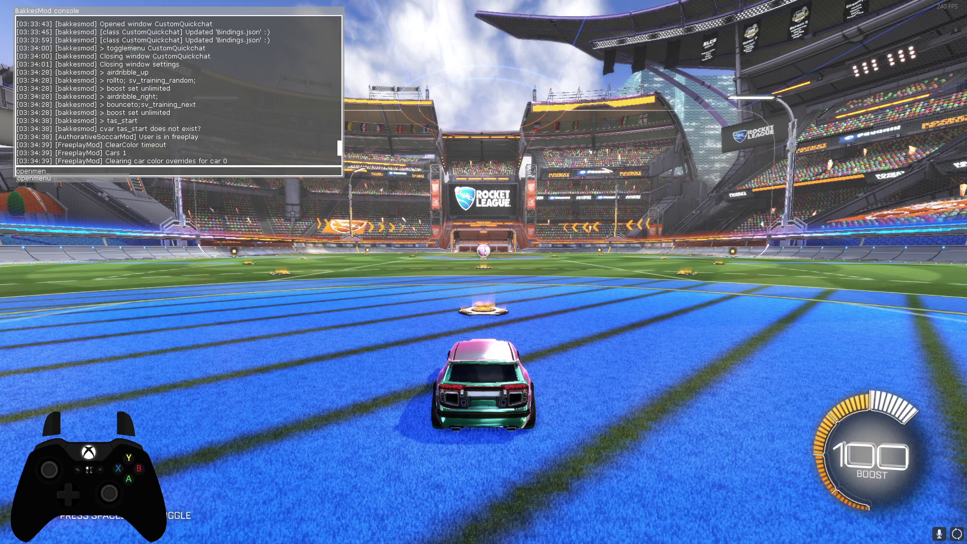
key("Return")
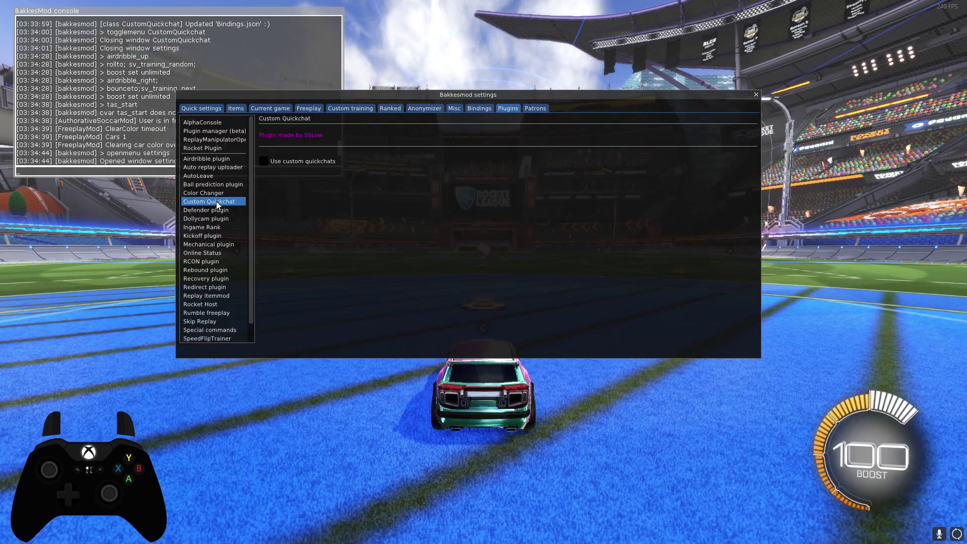
Reload the Custom Quickchat plugin in the BakkesMod plugin manager and close the manager.
left_click(211, 132)
left_click(288, 168)
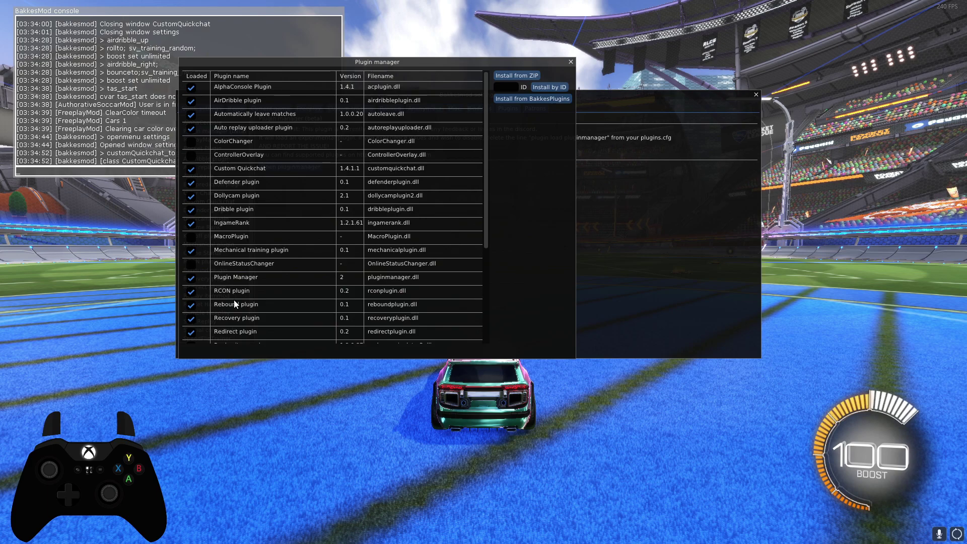
left_click(191, 169)
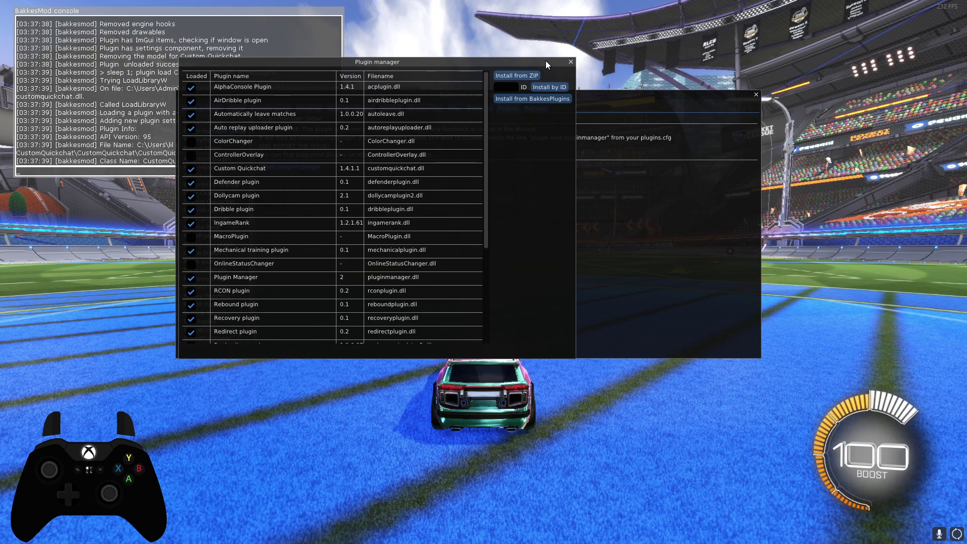
left_click(571, 62)
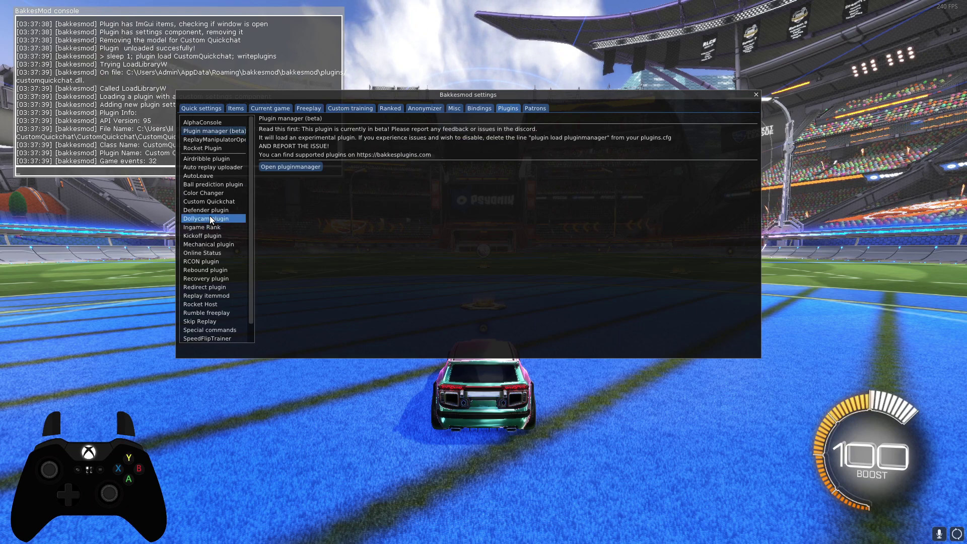
Enable custom quickchats in the Custom Quickchat plugin's settings and open its bindings menu.
left_click(213, 202)
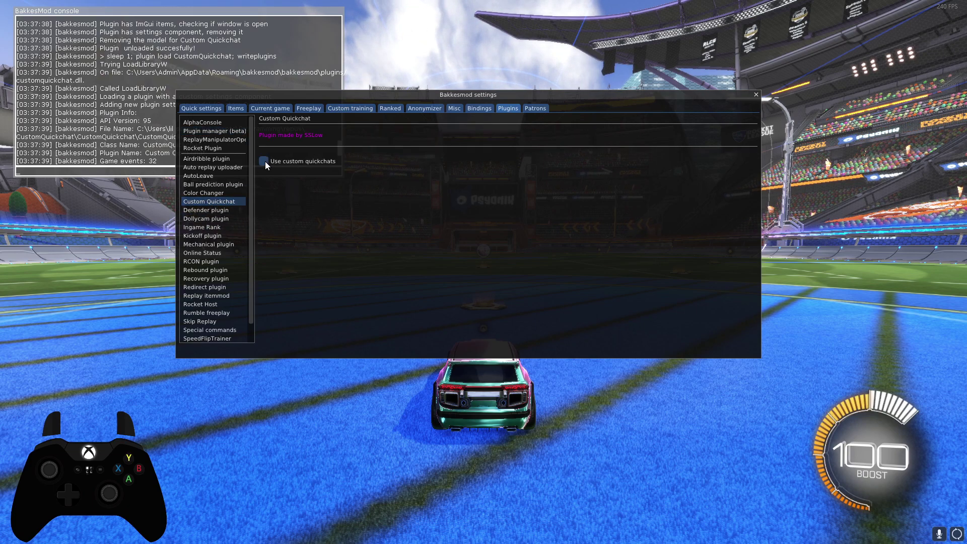
left_click(265, 161)
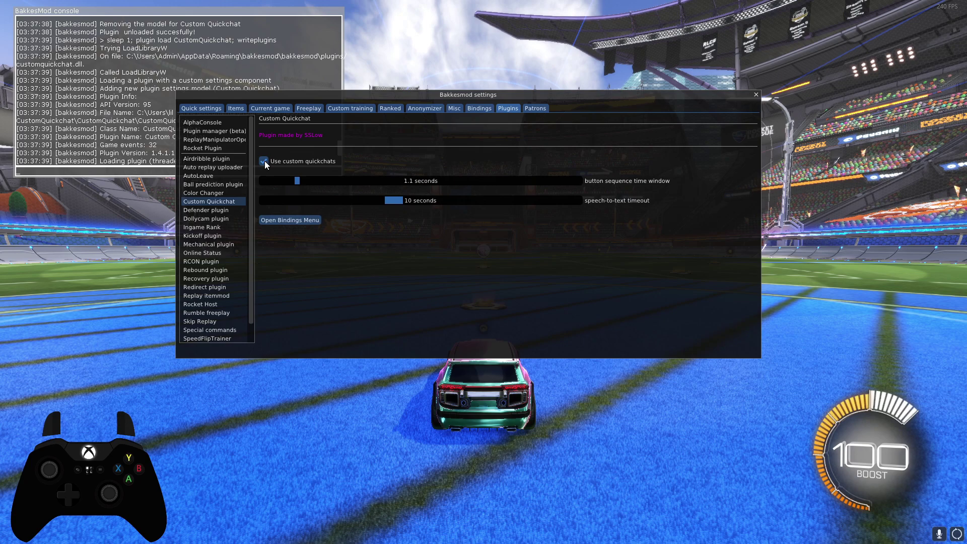
left_click(264, 160)
left_click(263, 160)
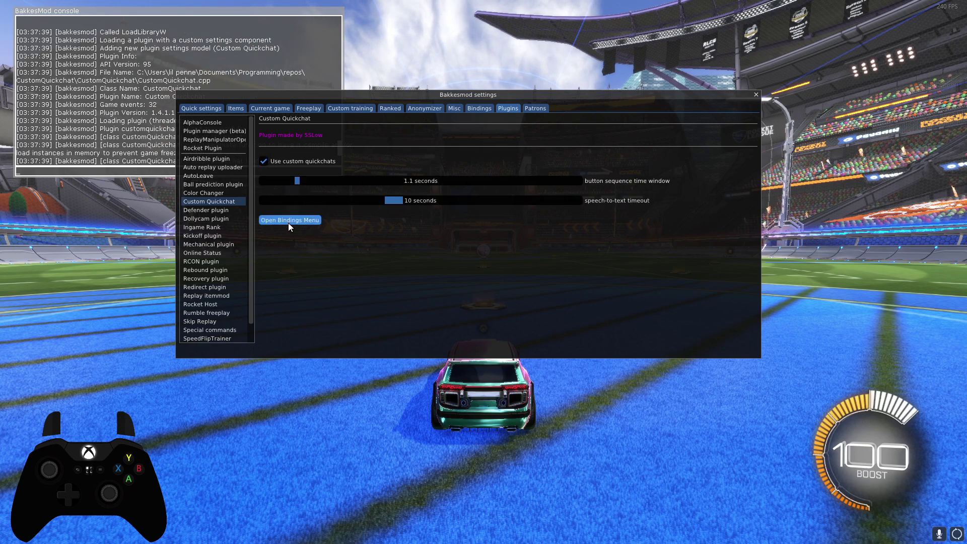
left_click(285, 221)
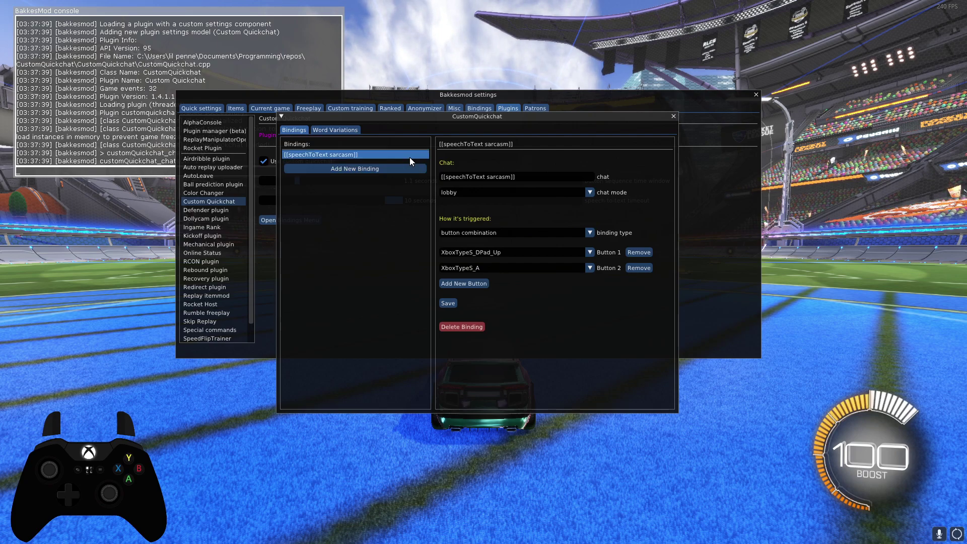
Replace the "[[speechToText sarcasm]]" binding with a new lobby-mode binding that sends "let me cook!".
left_click(461, 326)
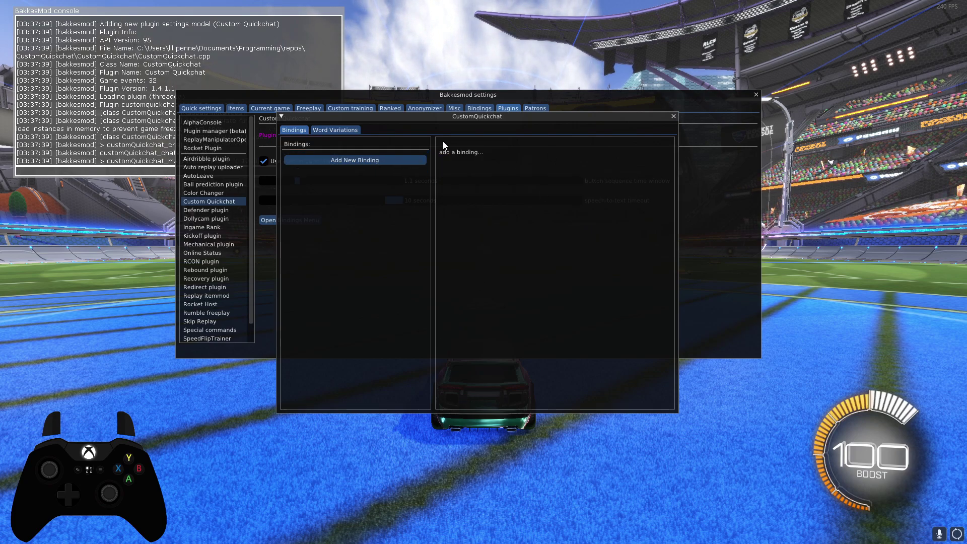
left_click(368, 159)
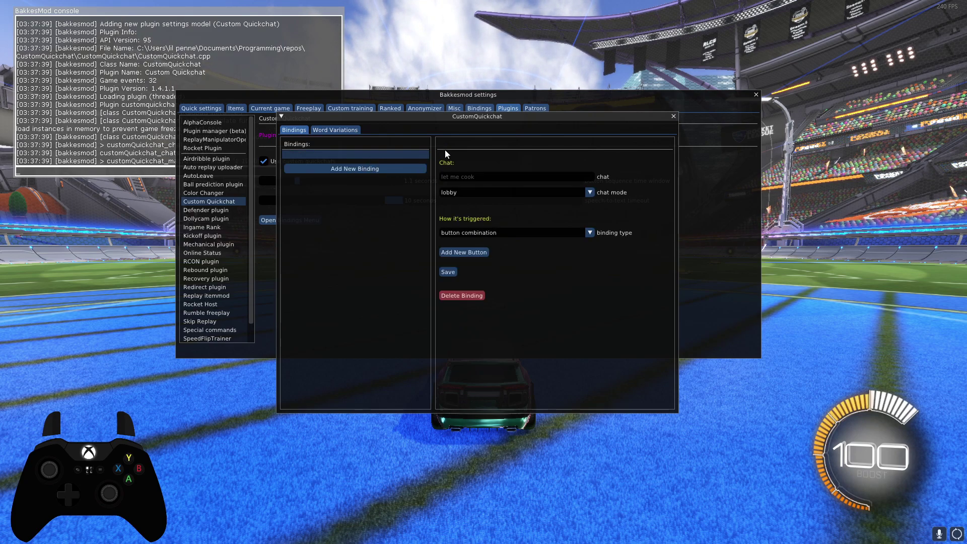
type("cok")
type("kj")
type("!")
left_click(475, 192)
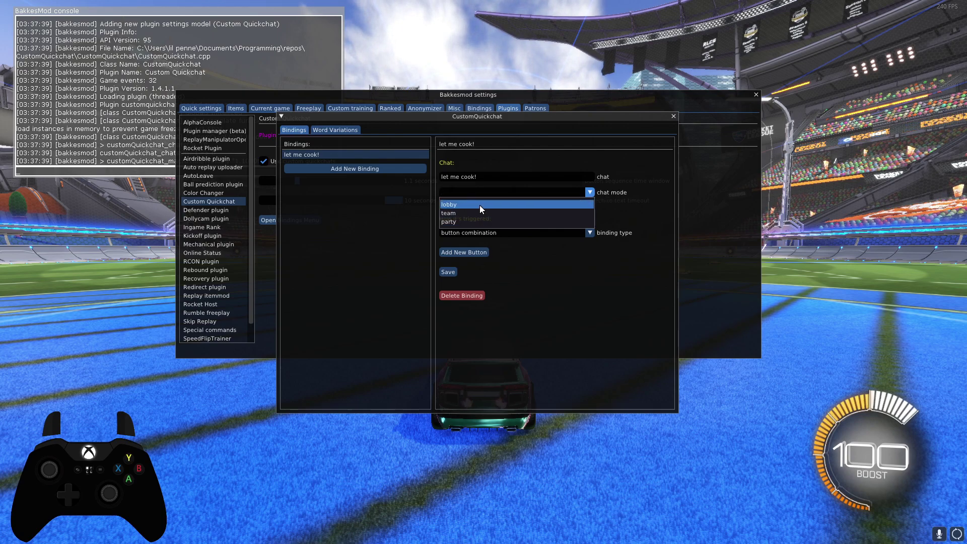
left_click(476, 204)
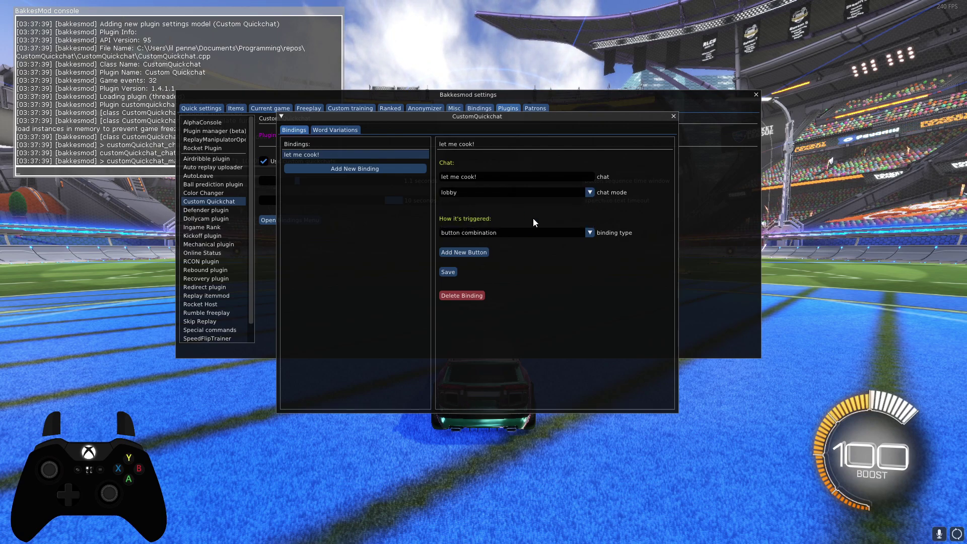
Set the "let me cook!" binding's type to button sequence.
left_click(537, 232)
left_click(510, 254)
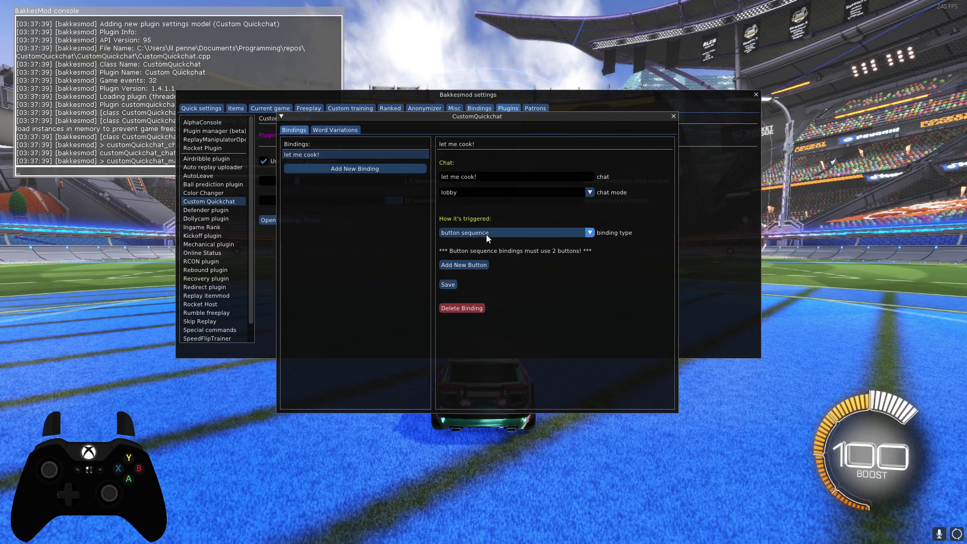
left_click(479, 234)
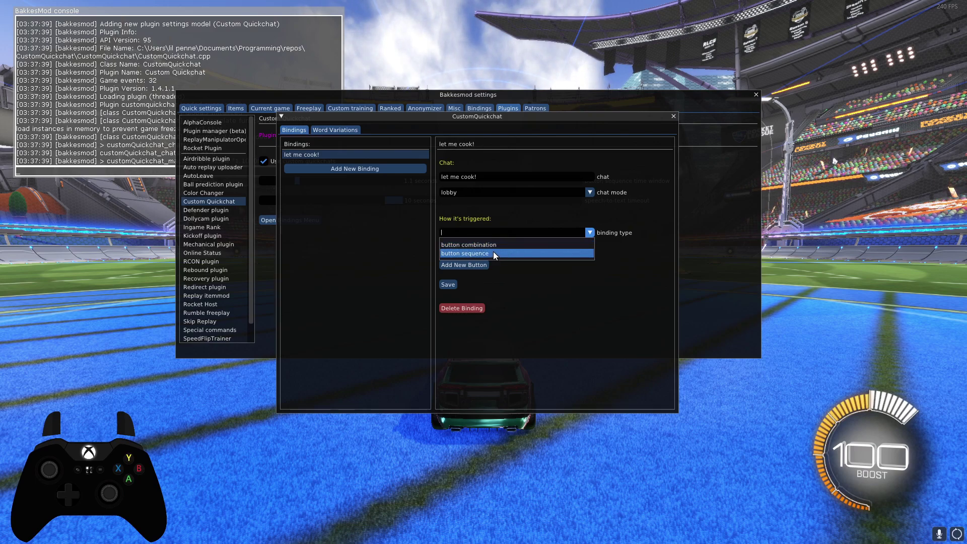
left_click(493, 253)
Assign XboxTypeS_DPad_Up and XboxTypeS_DPad_Right as the sequence's first and second buttons and save the binding.
left_click(474, 264)
left_click(490, 264)
left_click(494, 289)
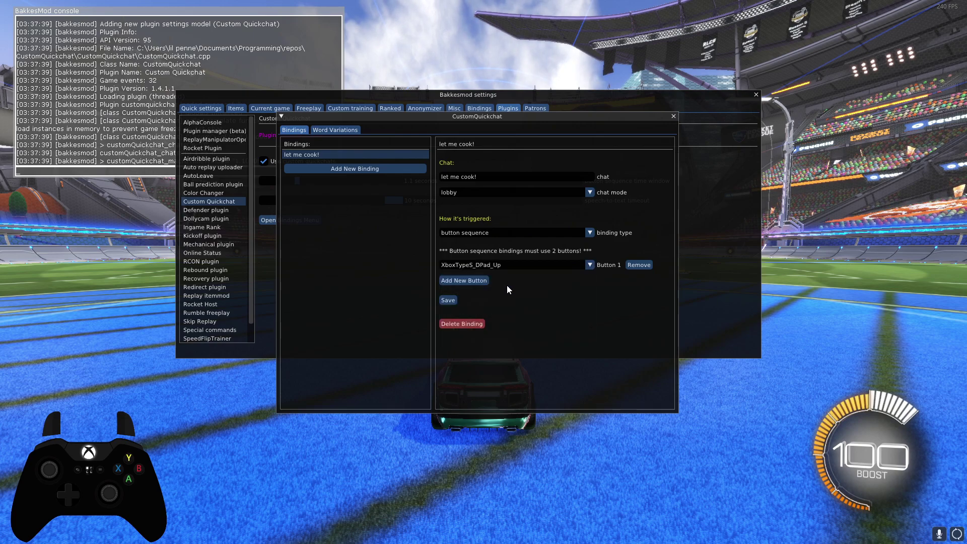
left_click(456, 280)
left_click(507, 268)
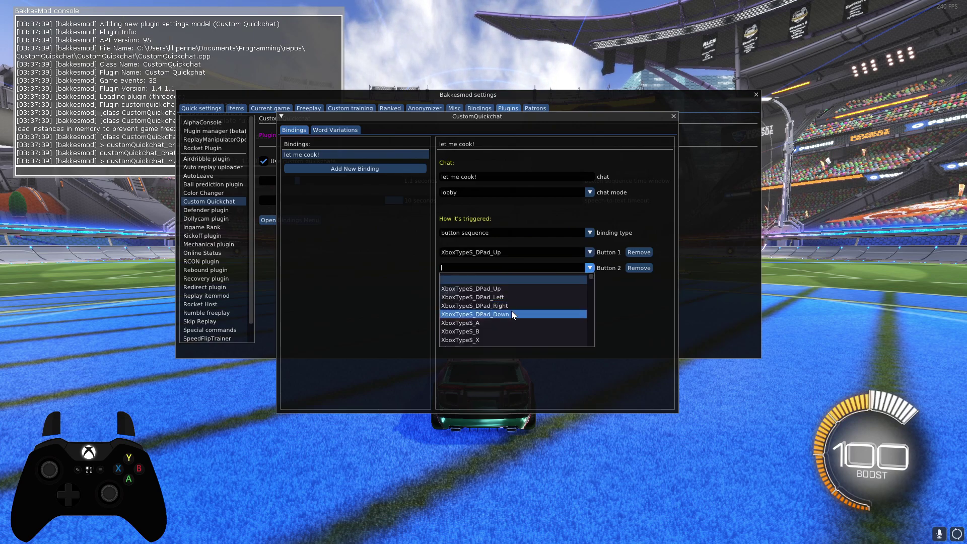
left_click(507, 306)
left_click(455, 295)
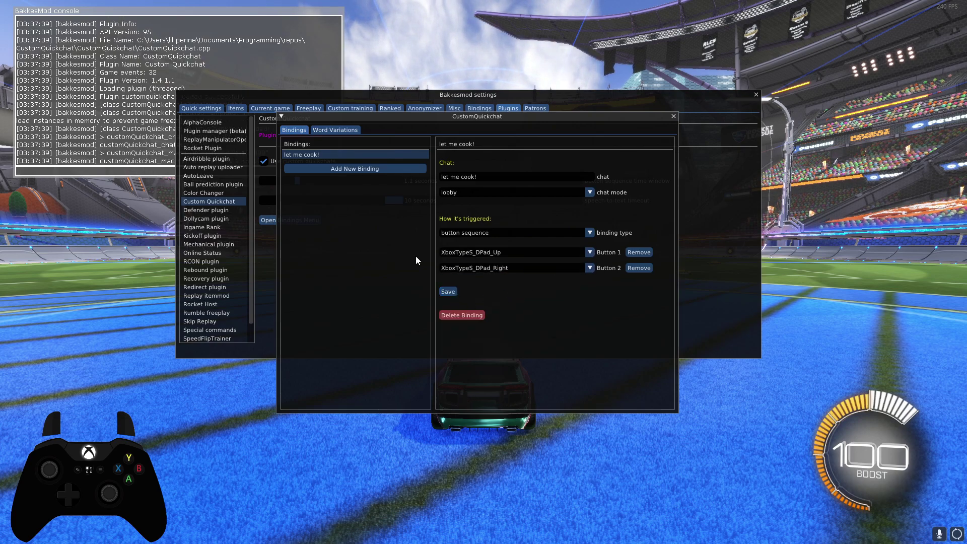
Close the CustomQuickchat window, the BakkesMod settings and the console to return to freeplay.
left_click(673, 116)
left_click(755, 94)
key("F6")
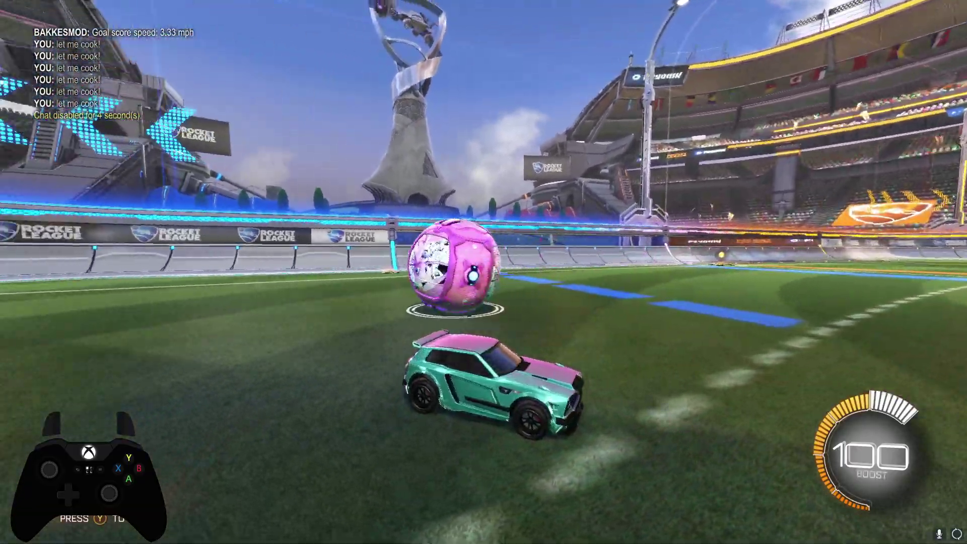
Reopen the Custom Quickchat bindings through the console command "openmenu settings" and delete the "let me cook!" binding.
key("F6")
type("openme")
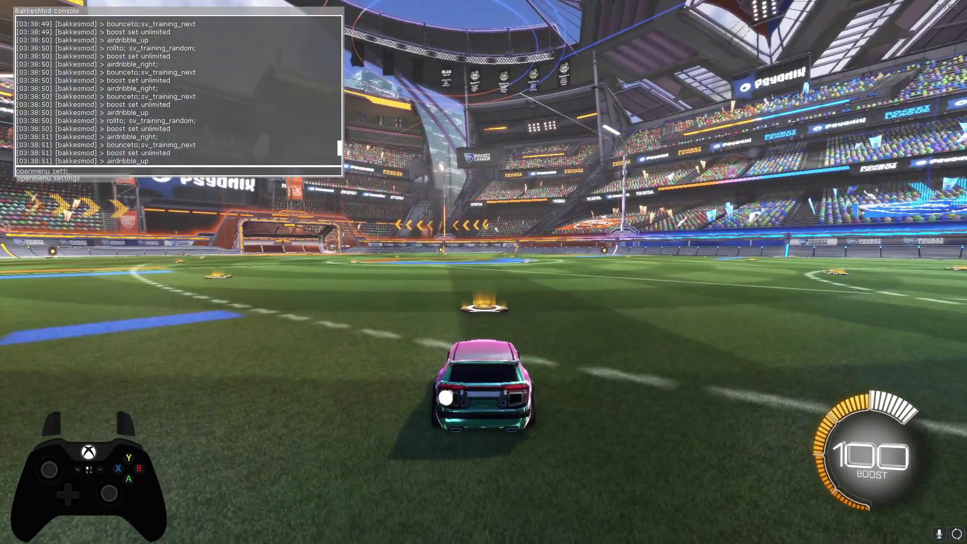
type("nu")
key("Return")
left_click(302, 220)
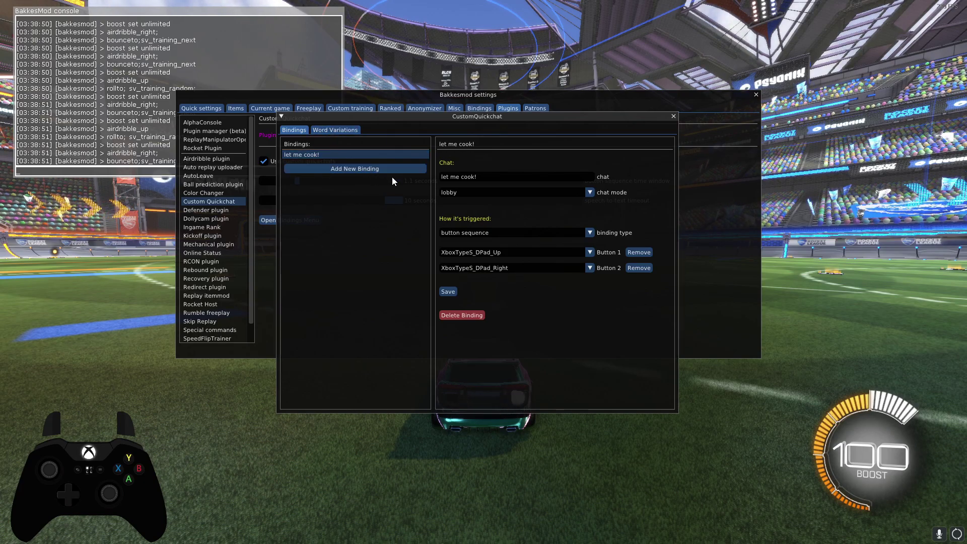
left_click(461, 316)
Replace the existing word variation list with a new one named "friend" containing homie, dawg, bro and broseph.
left_click(335, 130)
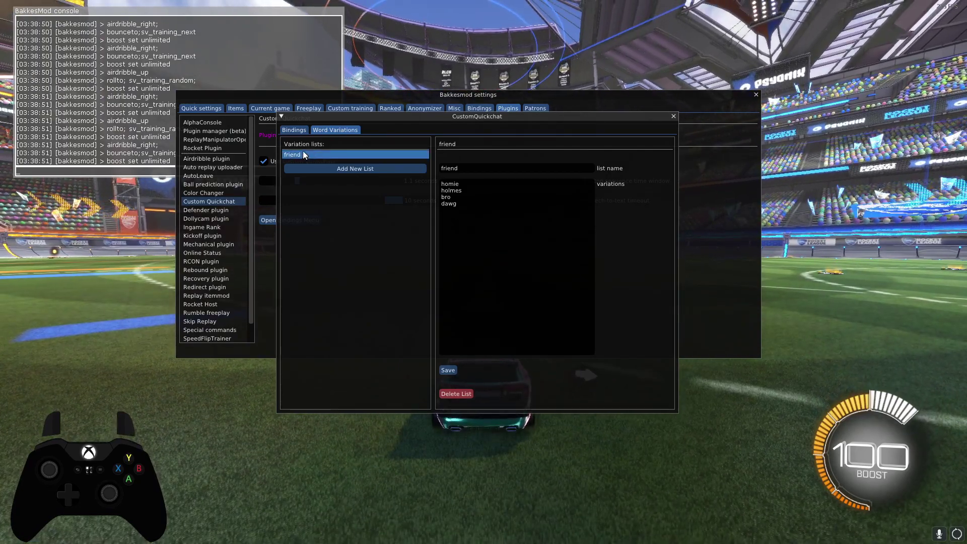
left_click(467, 393)
left_click(346, 168)
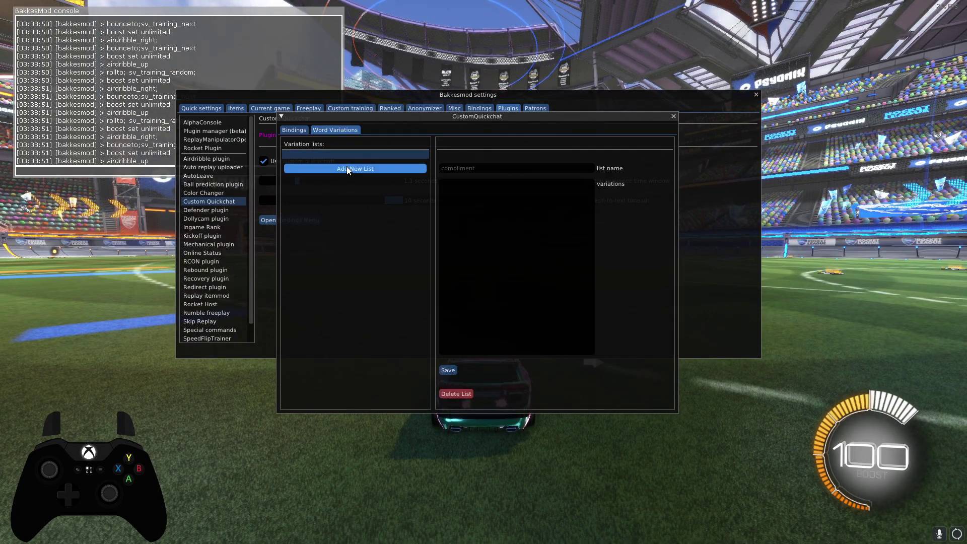
left_click(474, 168)
type("friend")
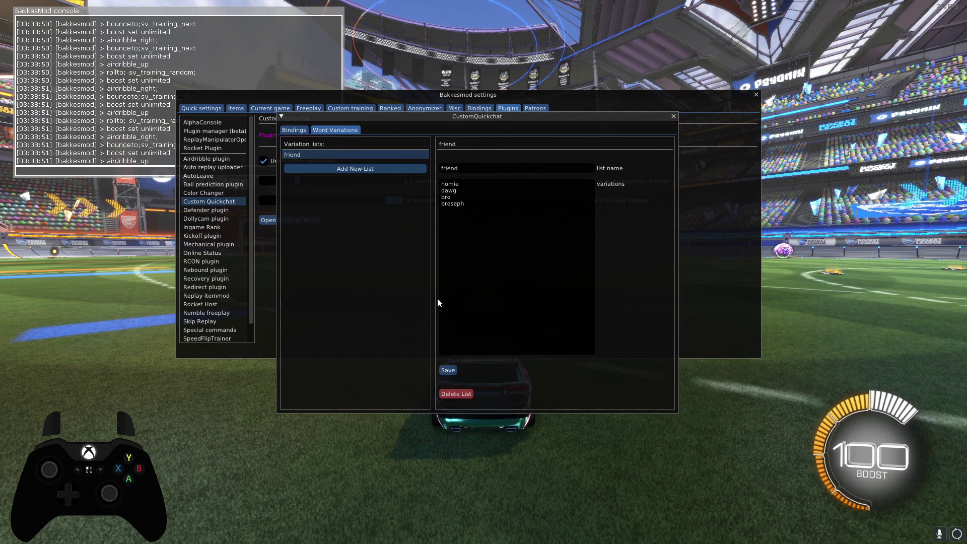
Add a new binding with the lobby chat text "what's up [[friend]]".
left_click(301, 128)
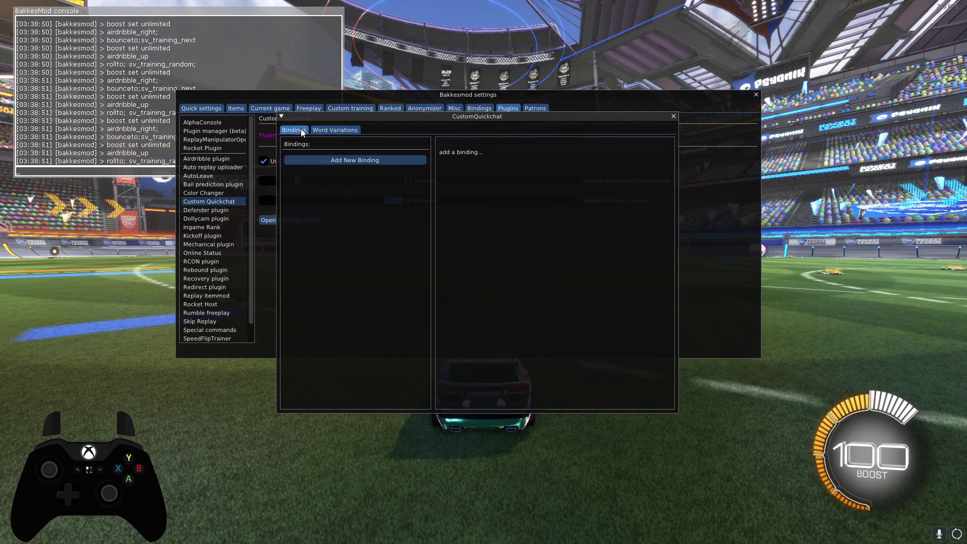
left_click(354, 160)
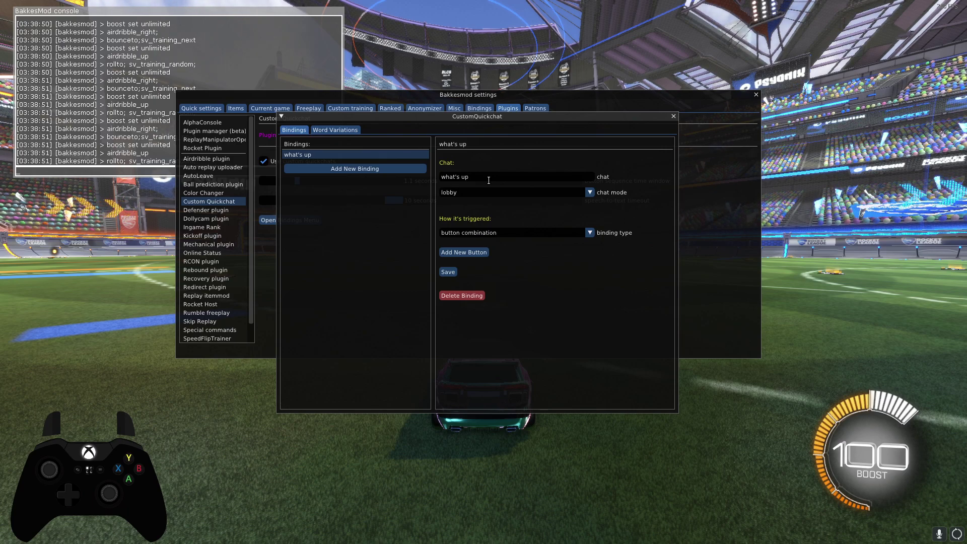
type("friend")
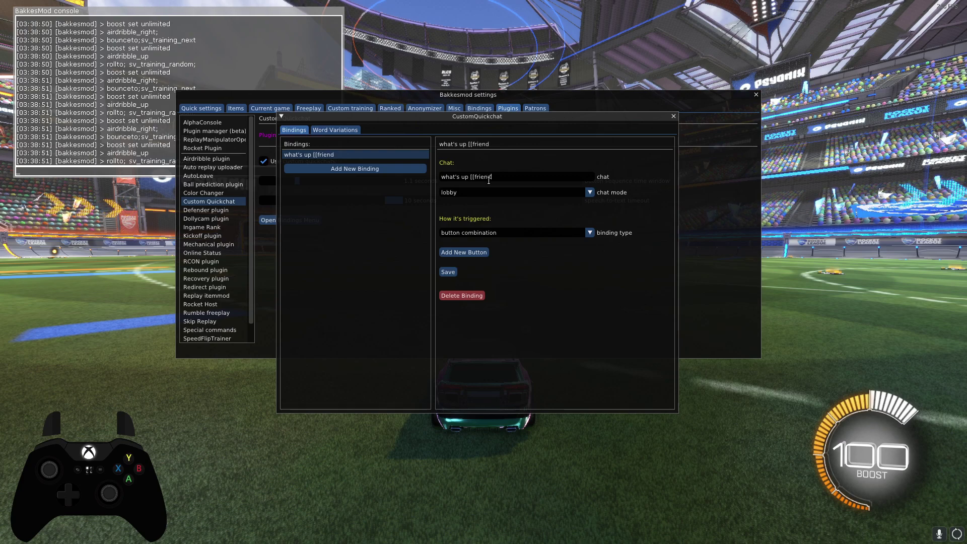
type("]]")
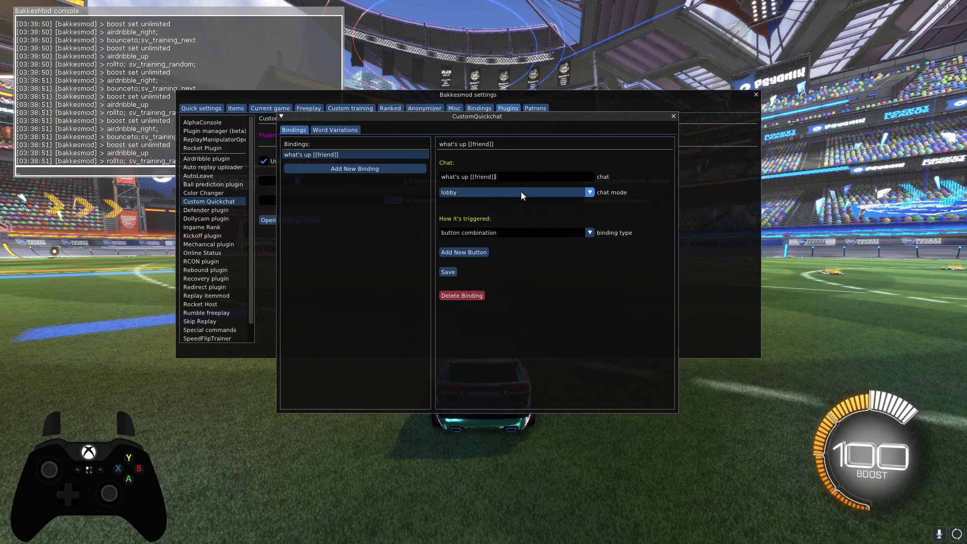
Make the "what's up [[friend]]" binding a button sequence of XboxTypeS_DPad_Up and XboxTypeS_DPad_Right and save it.
left_click(488, 232)
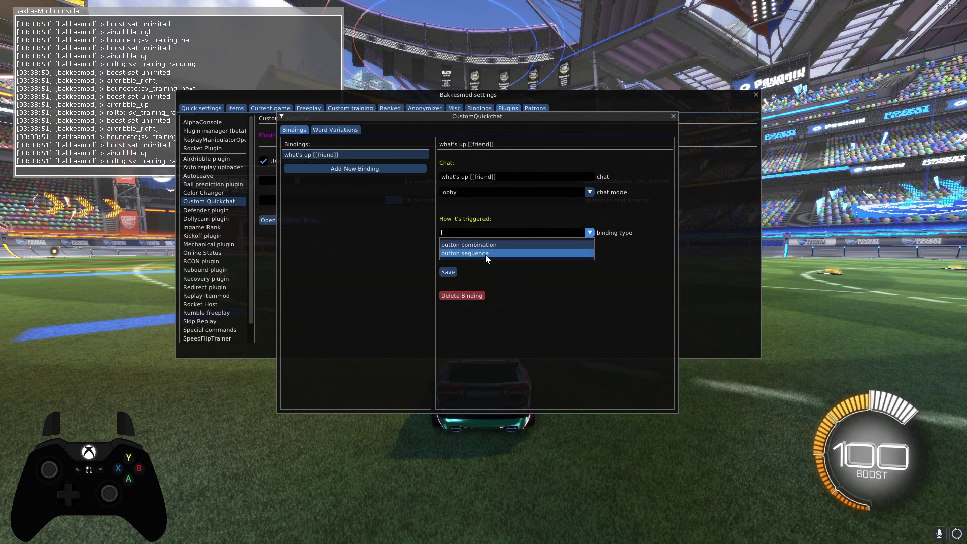
left_click(485, 254)
left_click(470, 263)
left_click(491, 265)
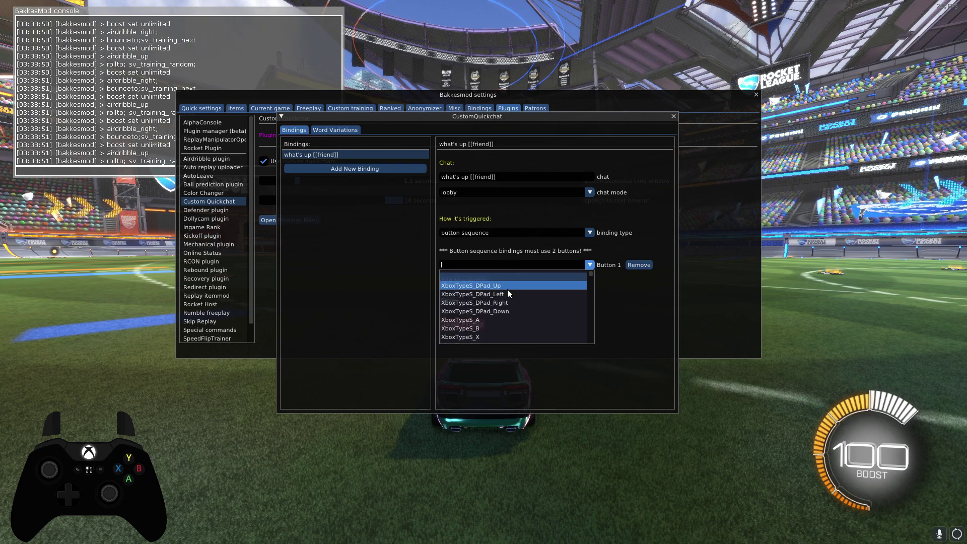
left_click(503, 288)
left_click(481, 282)
left_click(510, 269)
left_click(508, 303)
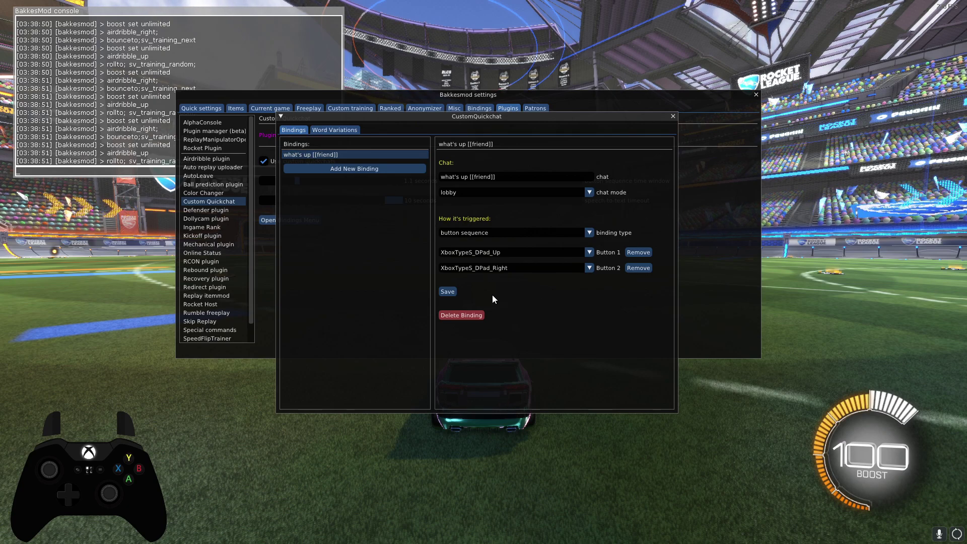
left_click(447, 291)
Close the bindings window, the BakkesMod settings and the console to get back to freeplay.
left_click(673, 117)
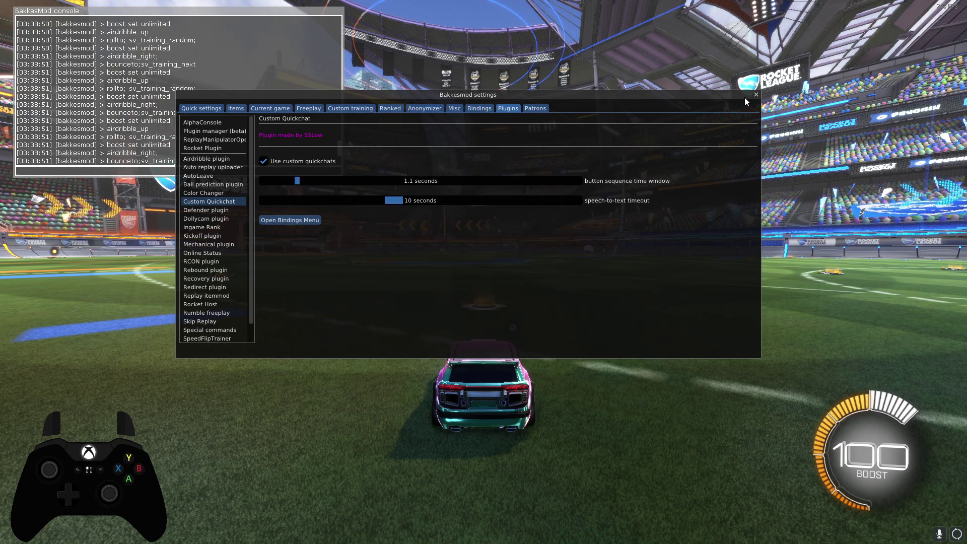
left_click(756, 95)
key("F6")
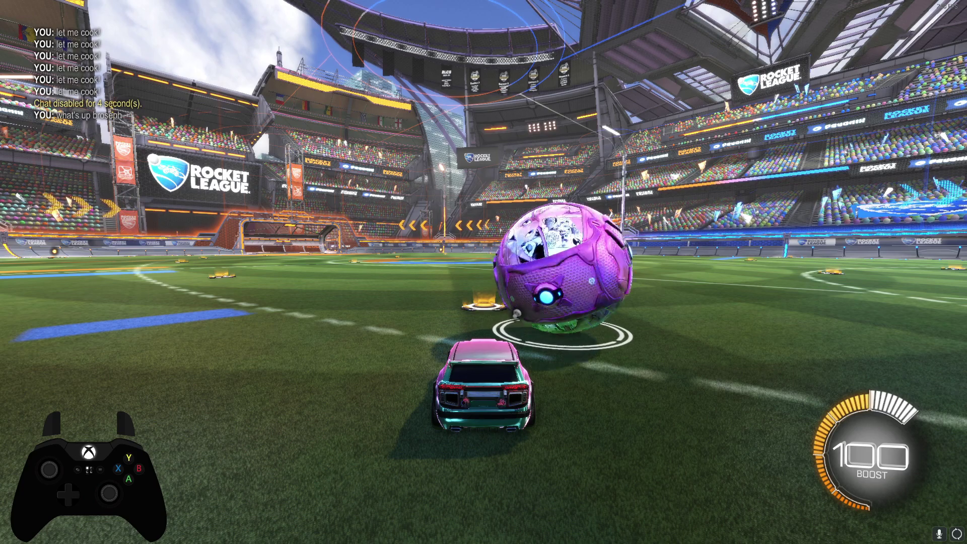
Test the "what's up [[friend]]" quickchat in freeplay by sending it repeatedly to check the word variations.
key("1")
key("2")
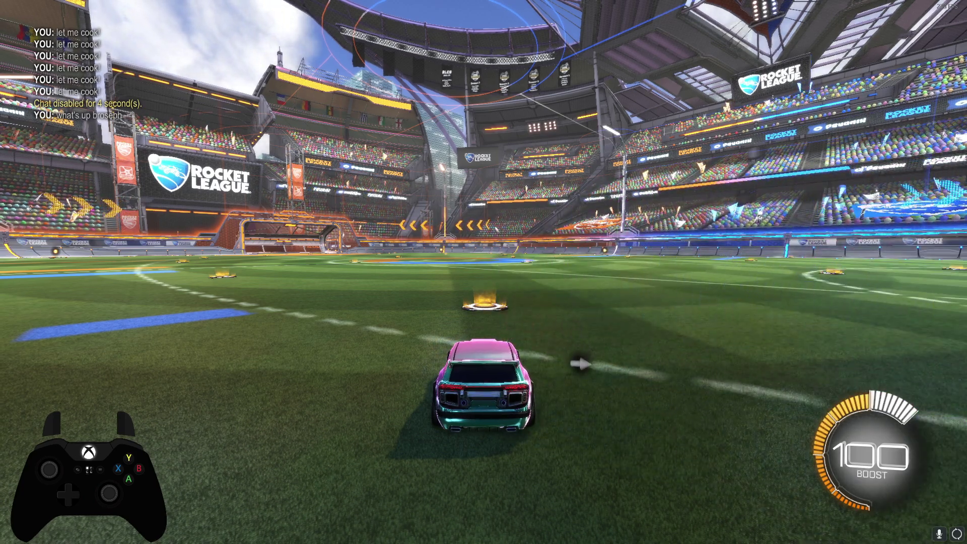
key("3")
key("3")
key("3")
key("3")
key("3")
key("3")
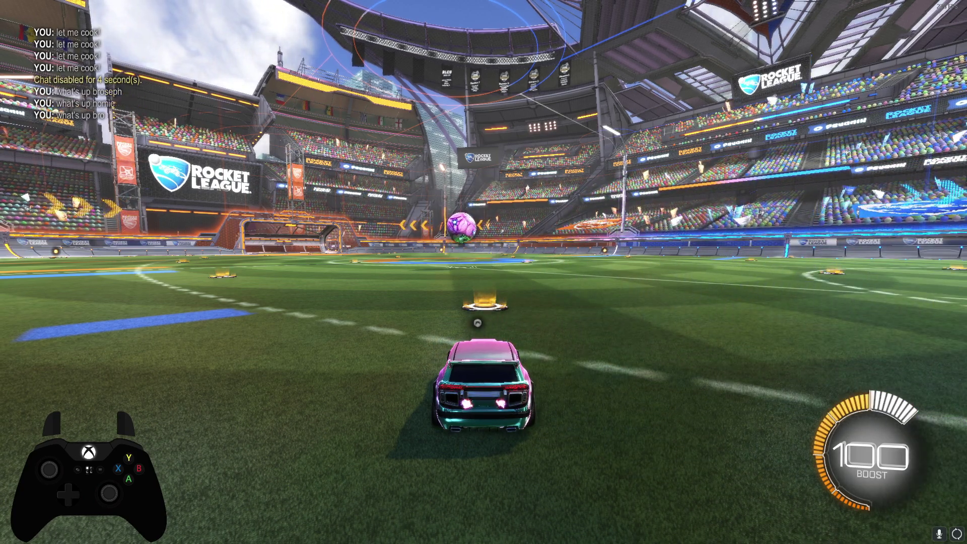
key("3")
key("3")
key("3")
key("3")
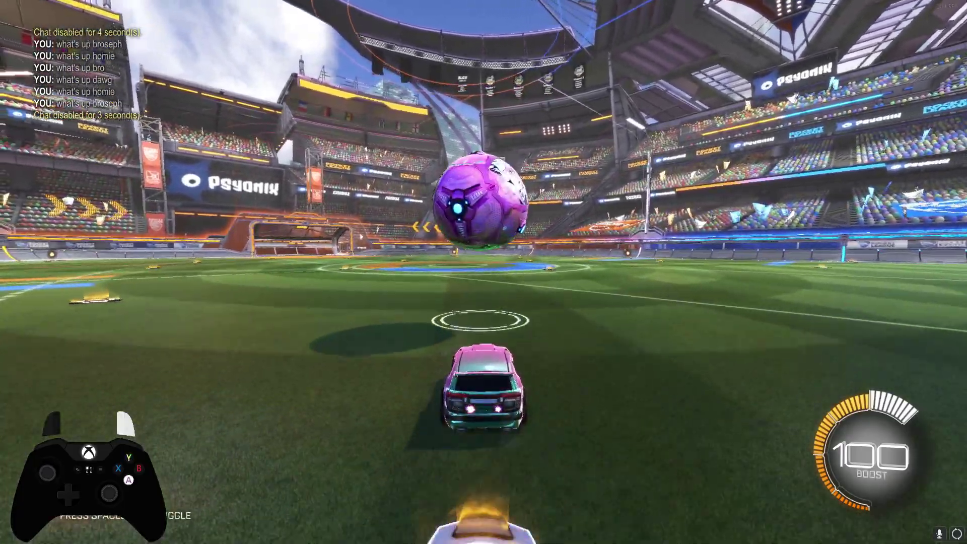
key("space")
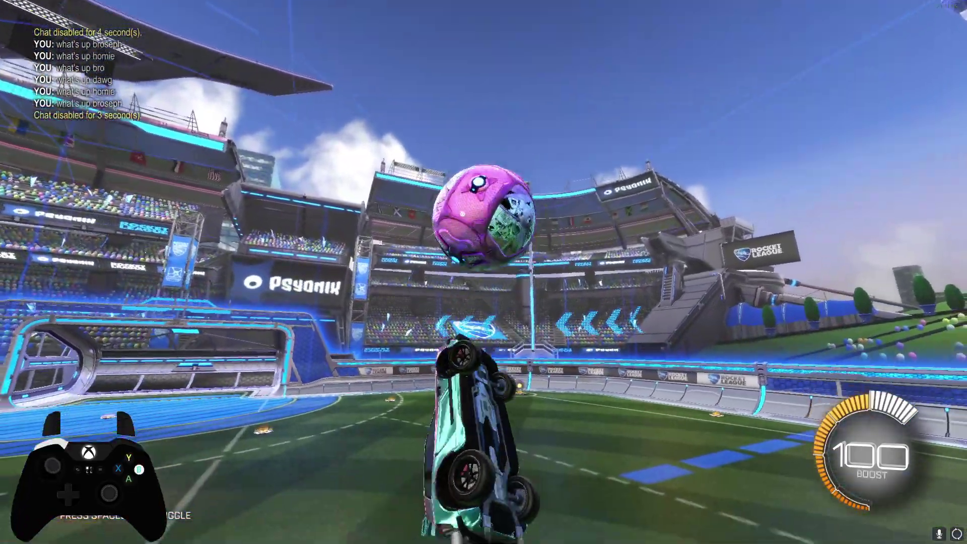
key("BackSpace")
Run "openmenu settings" in the console and open the word variation lists of Custom Quickchat.
key("F6")
type("openmenu settings")
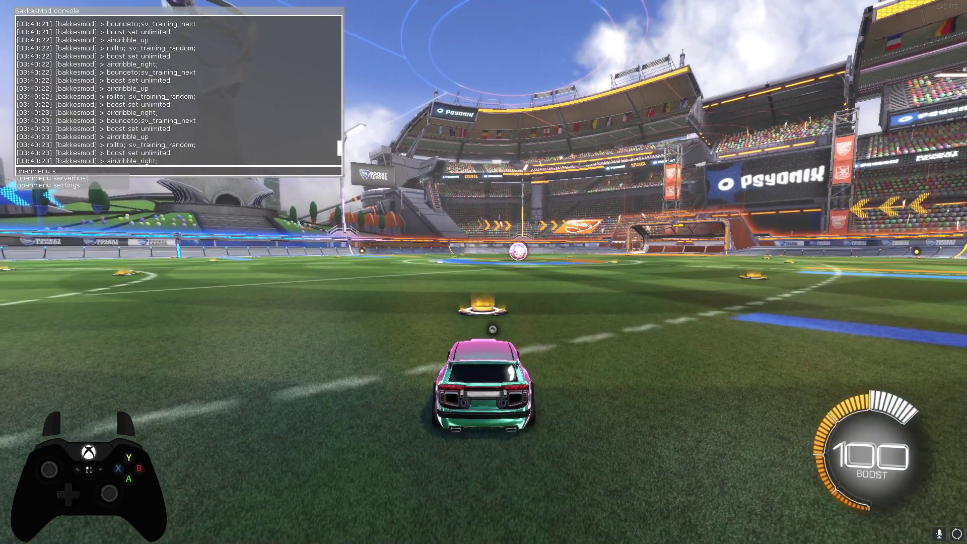
key("Return")
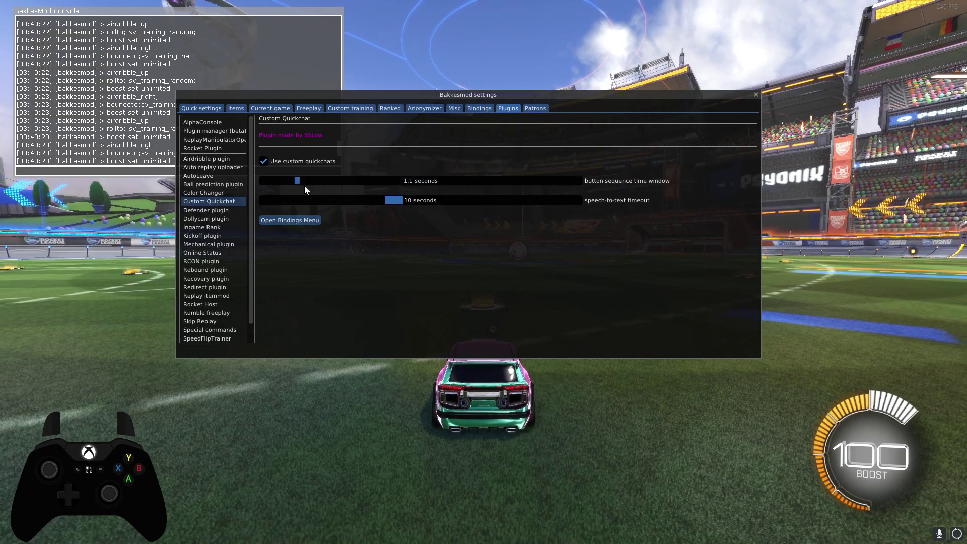
left_click(294, 220)
left_click(330, 129)
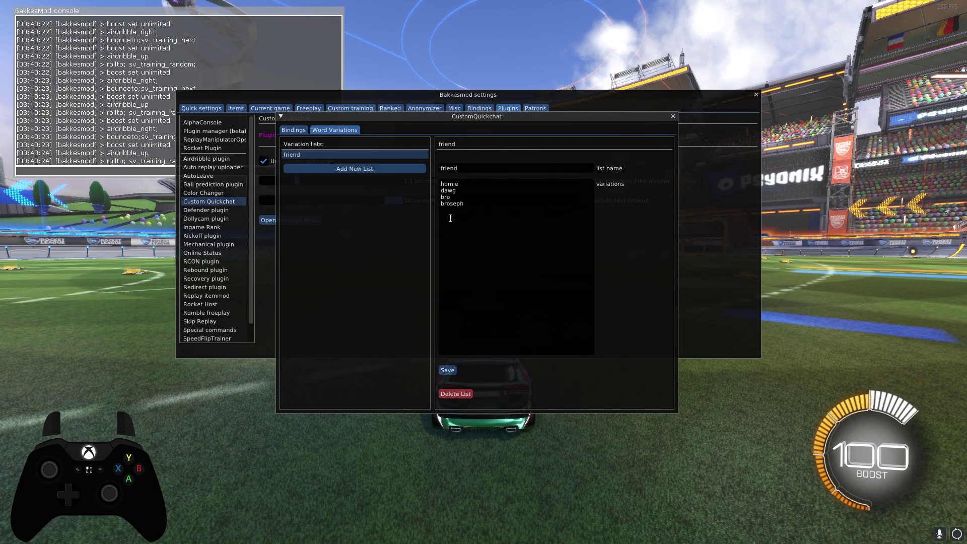
Add a variation list named "compliment" containing sick, nice, awesome, sweet and fire.
left_click(358, 168)
type("copmpliment")
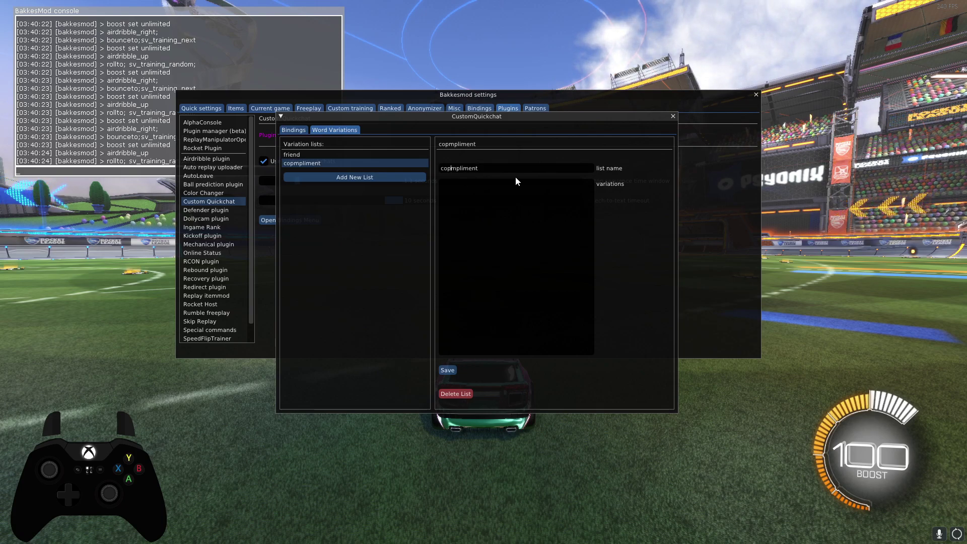
key("BackSpace")
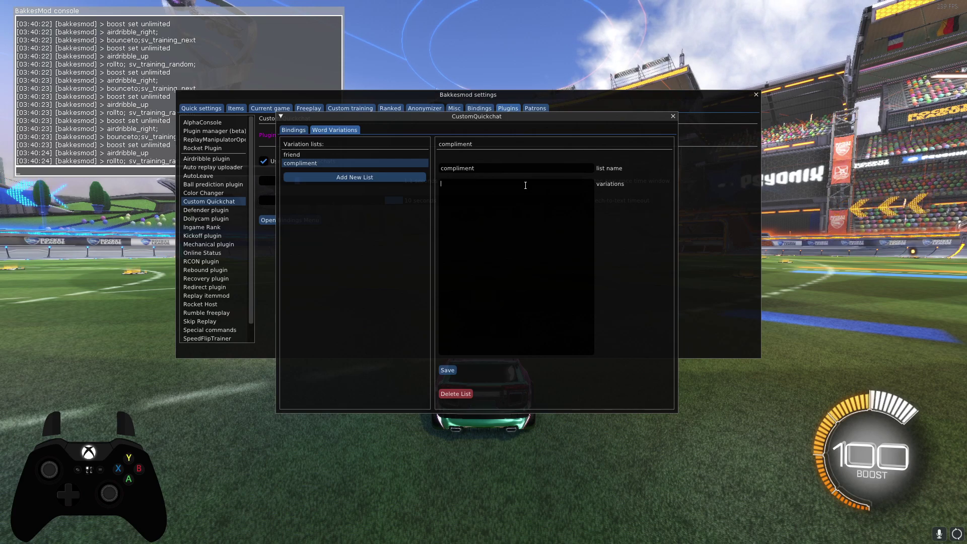
left_click(526, 185)
type("sick")
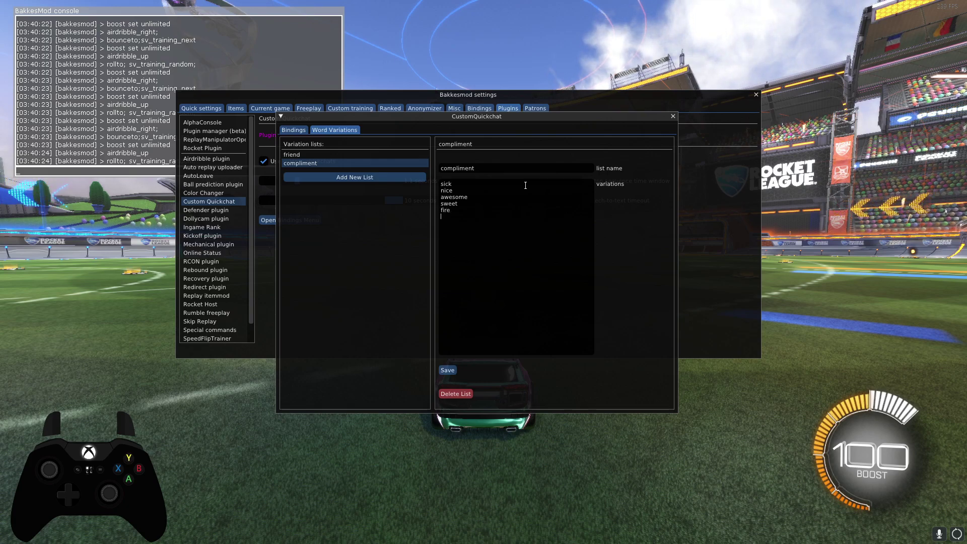
Add a second binding with the lobby chat text "that goal was [[compliment]]".
left_click(293, 130)
left_click(352, 177)
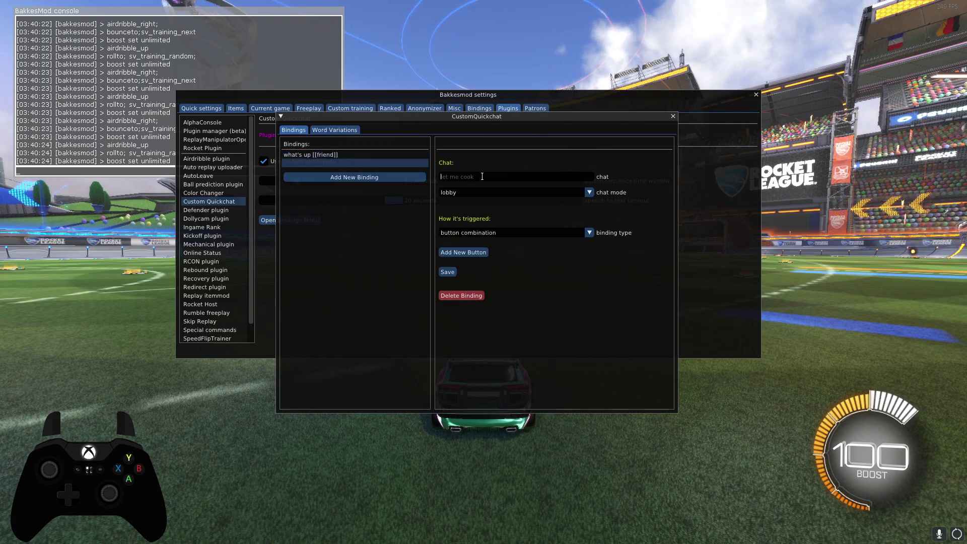
type("that goal;")
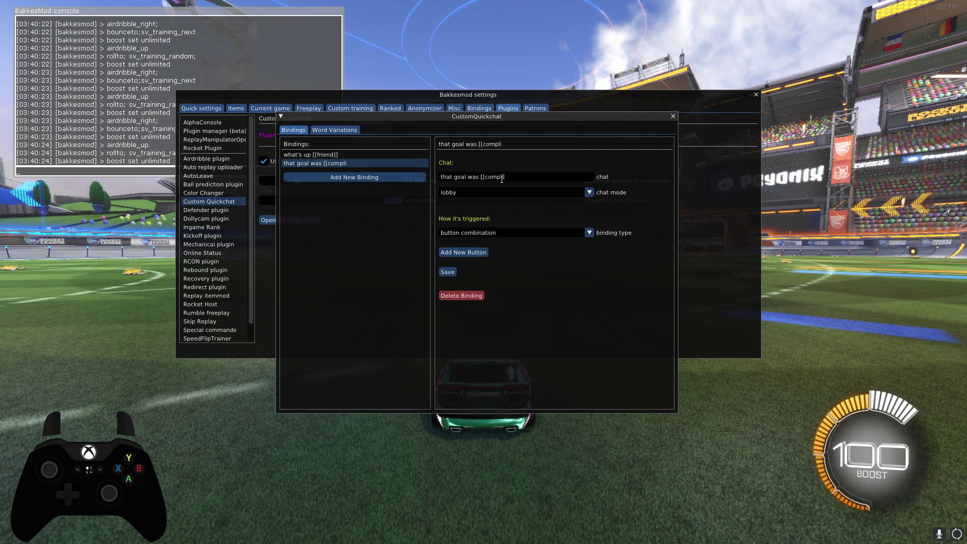
key("BackSpace")
key("BackSpace")
key("BackSpace")
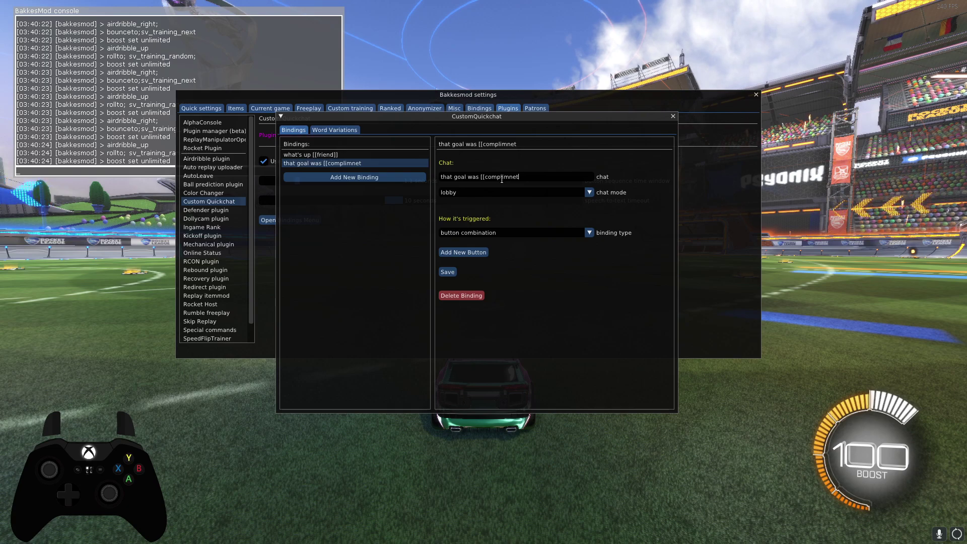
type("ent")
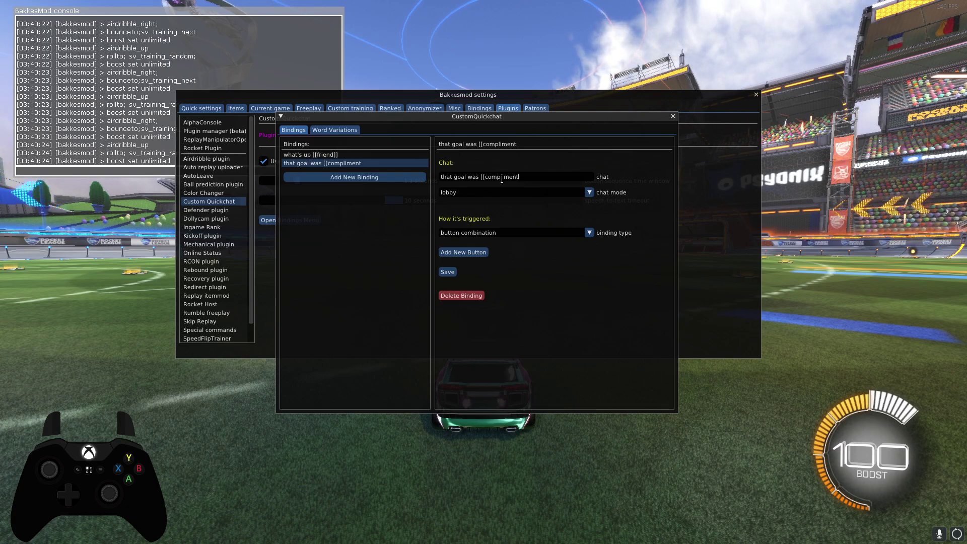
type("]]")
Make the "that goal was [[compliment]]" binding a button sequence of XboxTypeS_DPad_Up and XboxTypeS_DPad_Left and save it.
left_click(494, 233)
left_click(499, 254)
left_click(471, 264)
left_click(470, 263)
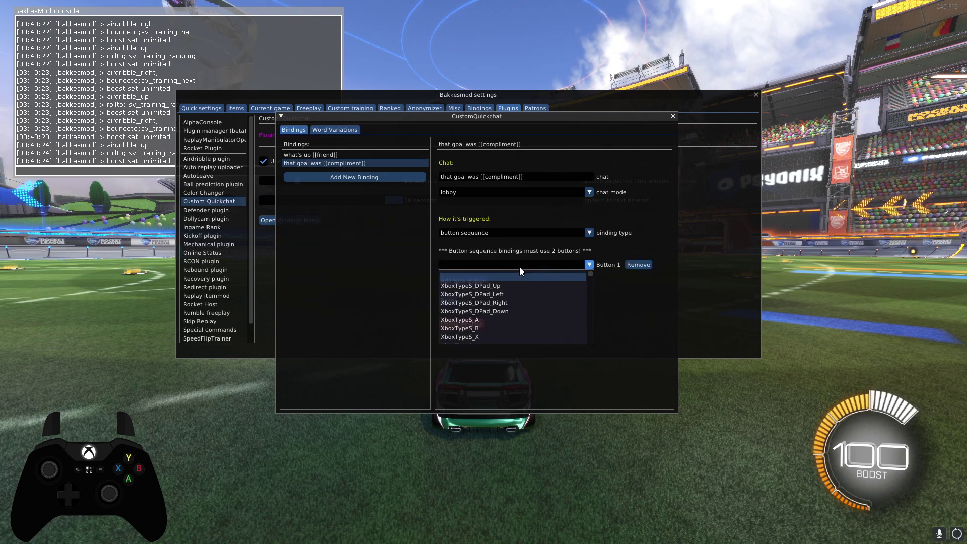
left_click(502, 285)
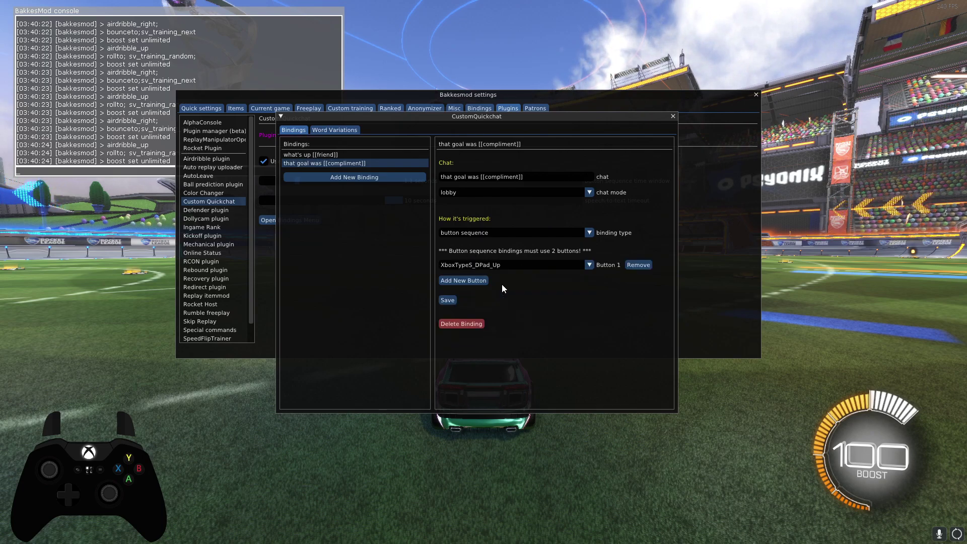
left_click(502, 284)
left_click(504, 267)
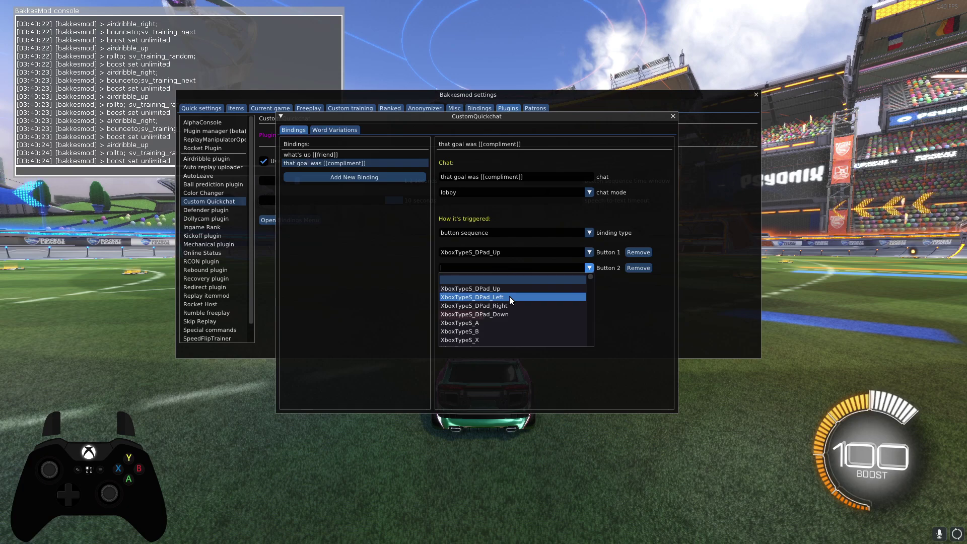
left_click(507, 296)
left_click(448, 292)
Exit the plugin's binding editor, the BakkesMod settings and the console so the game has focus again.
left_click(673, 117)
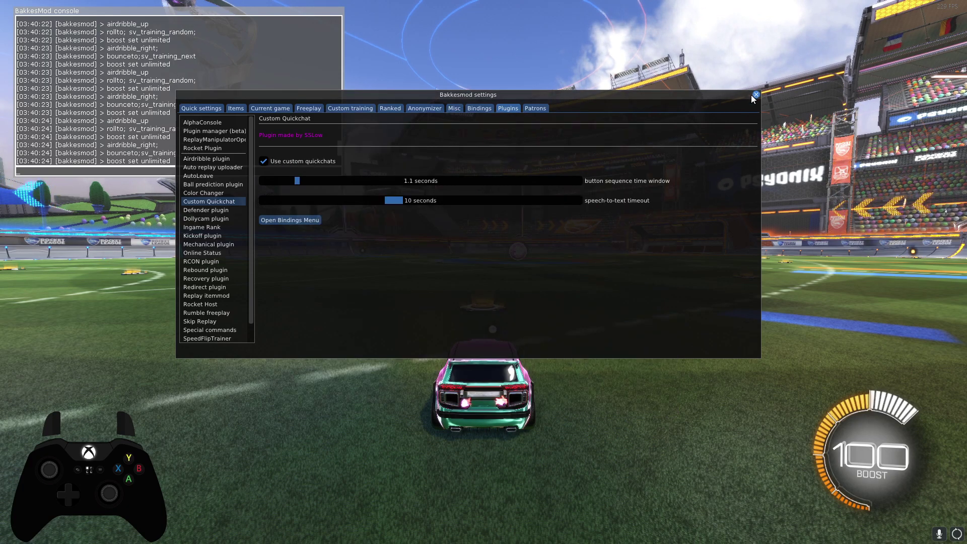
left_click(756, 94)
key("F6")
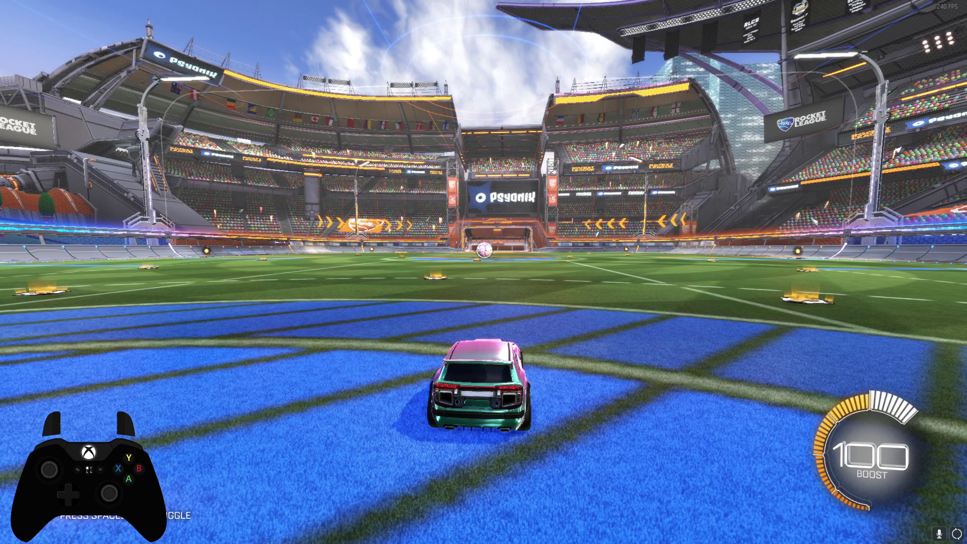
Pause the game and open the quick chat customization in Rocket League's chat settings.
key("Escape")
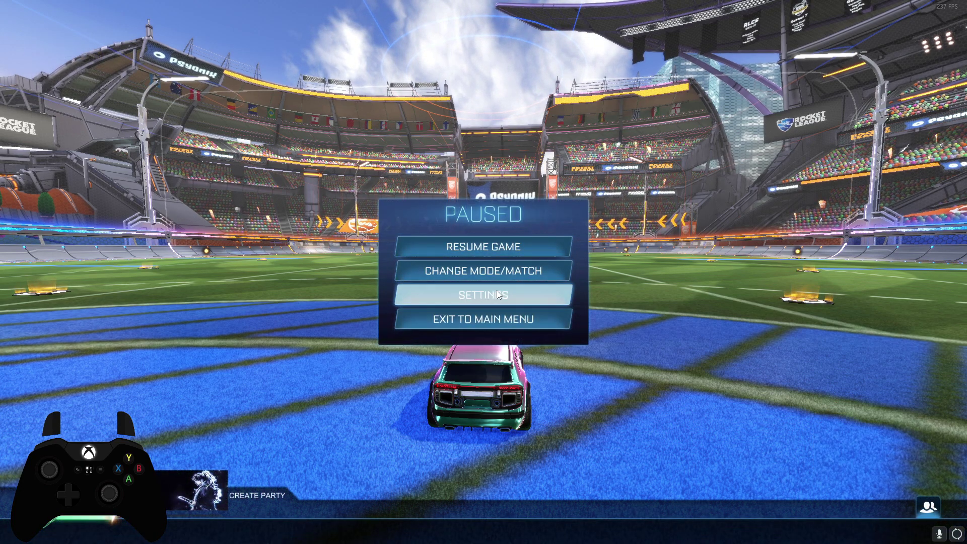
left_click(476, 286)
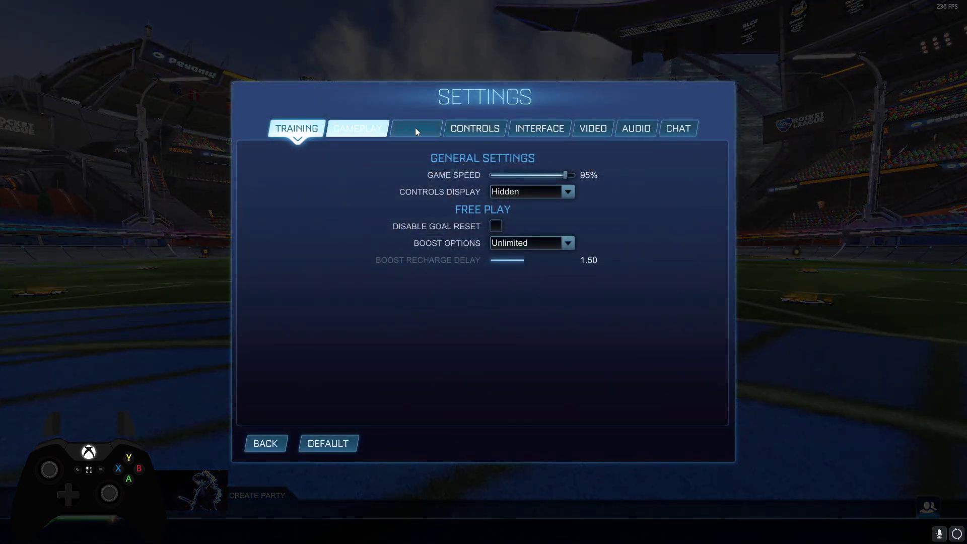
left_click(679, 132)
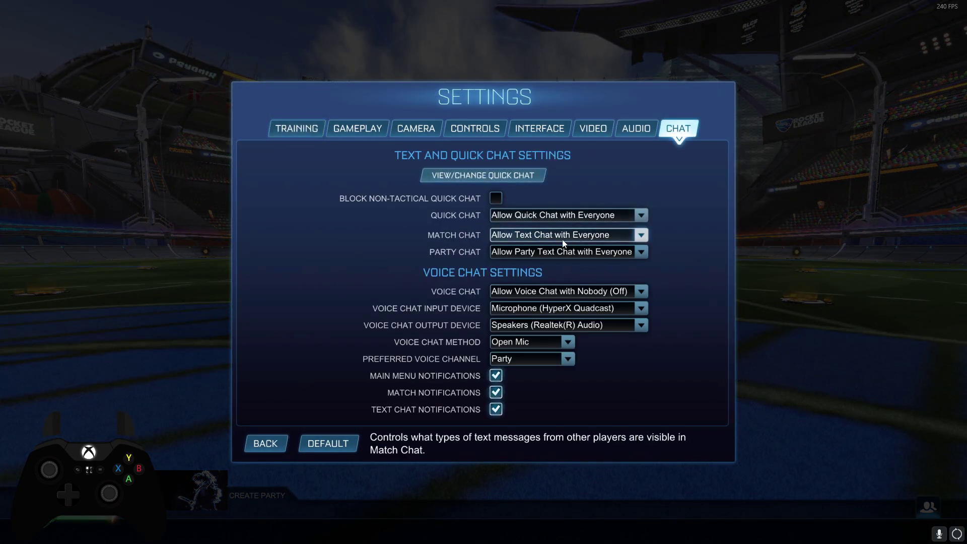
left_click(328, 173)
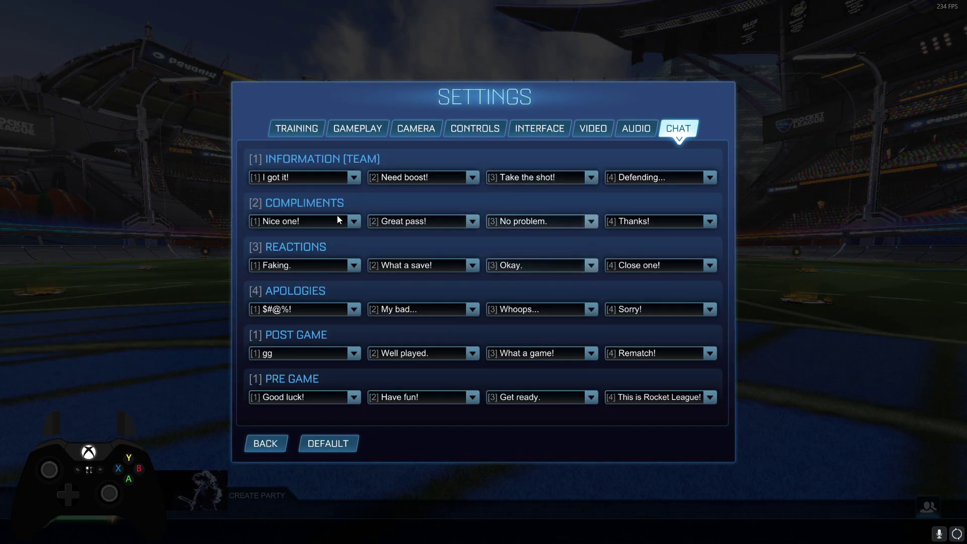
Browse the preset phrases offered for the first Information (Team) quick chat, keeping the current selection.
left_click(304, 178)
scroll(283, 210, "up", 2)
scroll(308, 220, "down", 2)
scroll(312, 220, "down", 10)
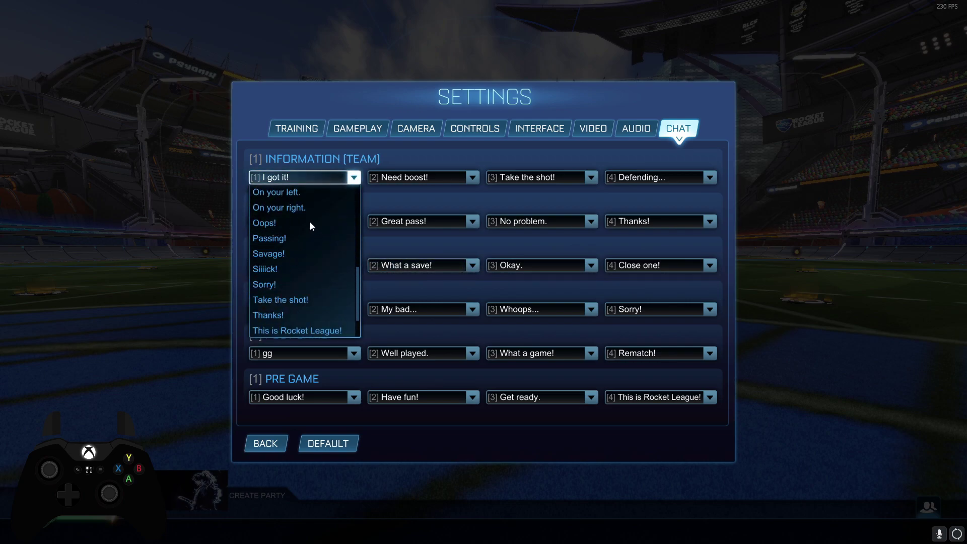
scroll(303, 230, "up", 9)
left_click(382, 152)
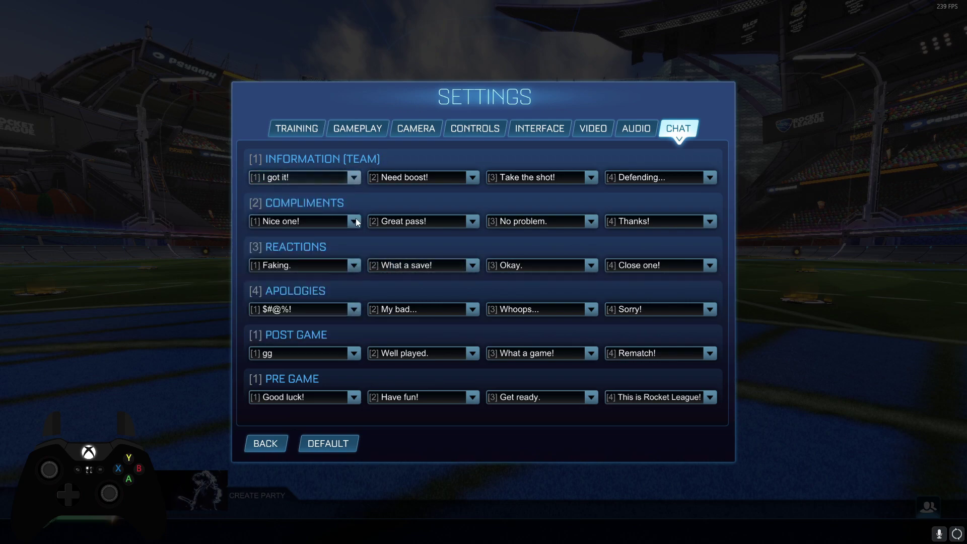